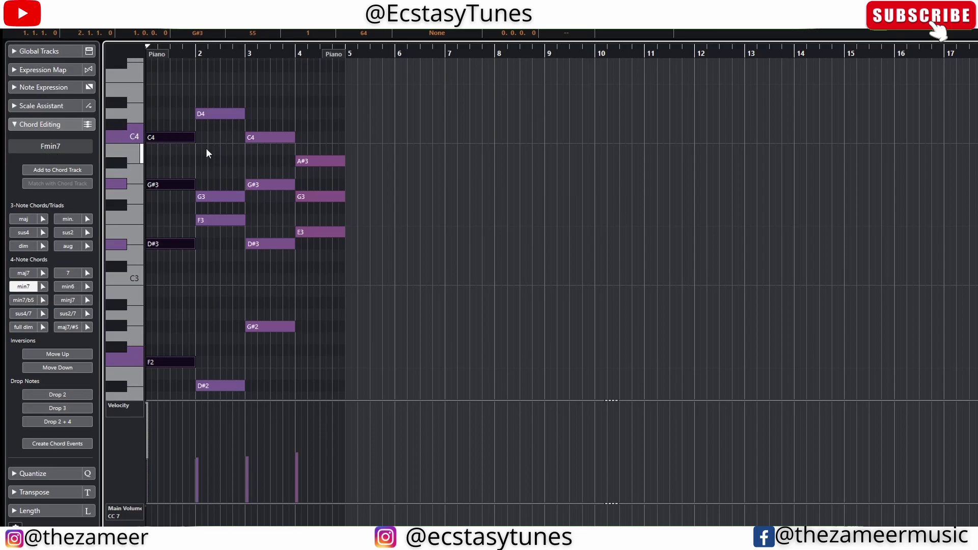
# Step: Select the chords in bars 2, 3 and 4 one at a time, including the low C2, to read their chord types
pyautogui.moveTo(218, 91); pyautogui.dragTo(226, 389)
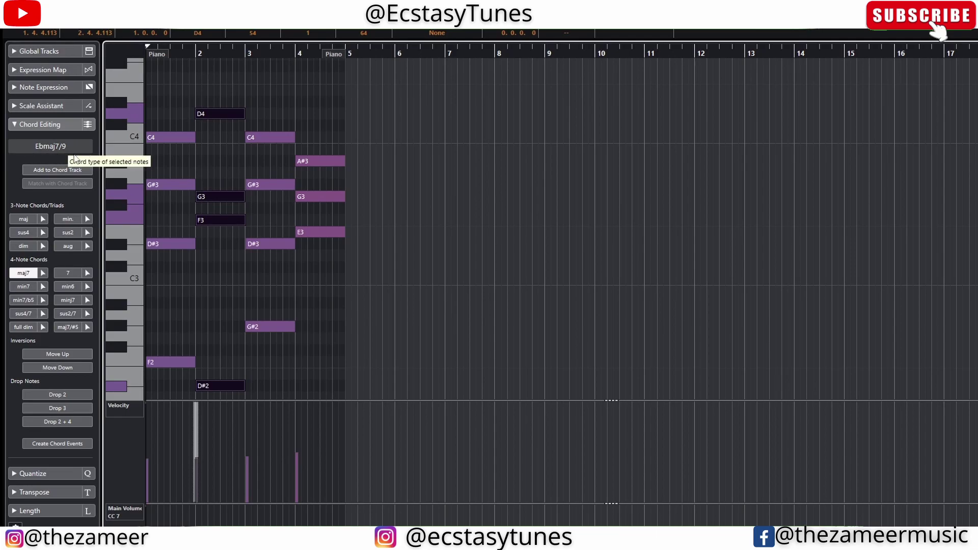
pyautogui.click(213, 170)
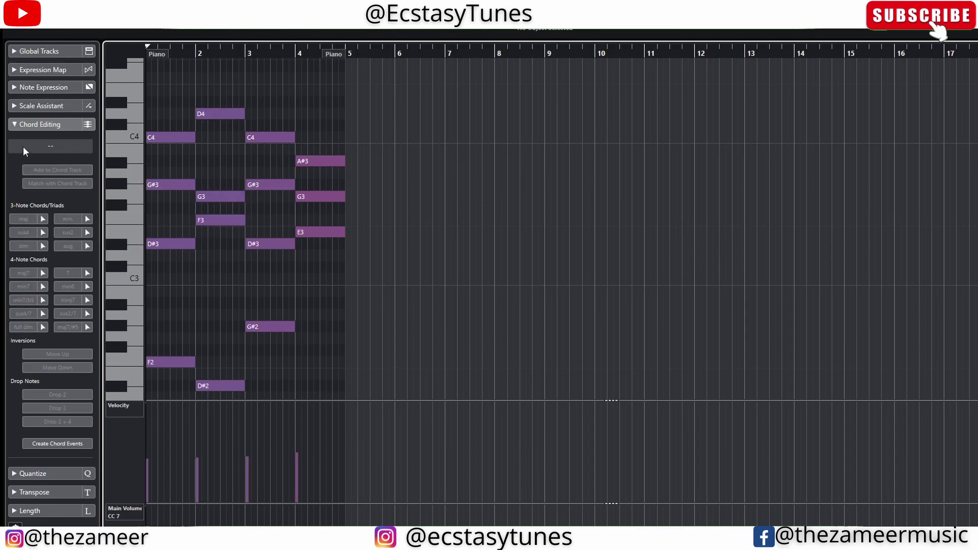
pyautogui.moveTo(266, 128); pyautogui.dragTo(267, 370)
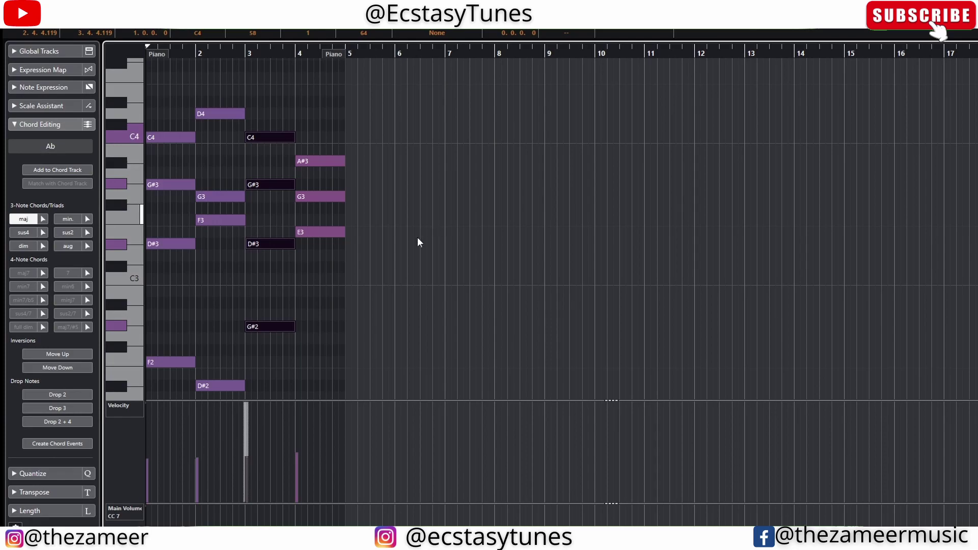
pyautogui.moveTo(314, 149); pyautogui.dragTo(325, 285)
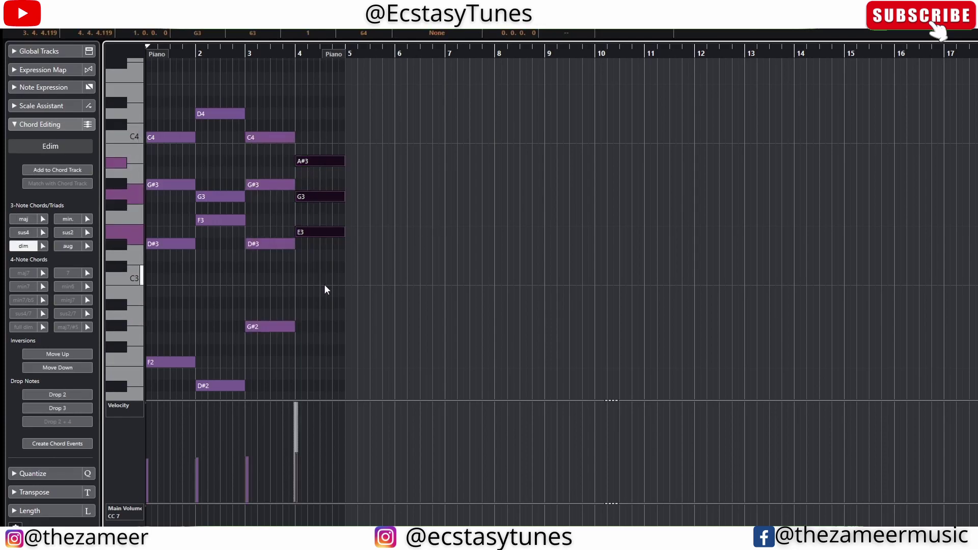
pyautogui.click(324, 285)
pyautogui.moveTo(325, 143); pyautogui.dragTo(335, 317)
pyautogui.scroll(4, 336, 317)
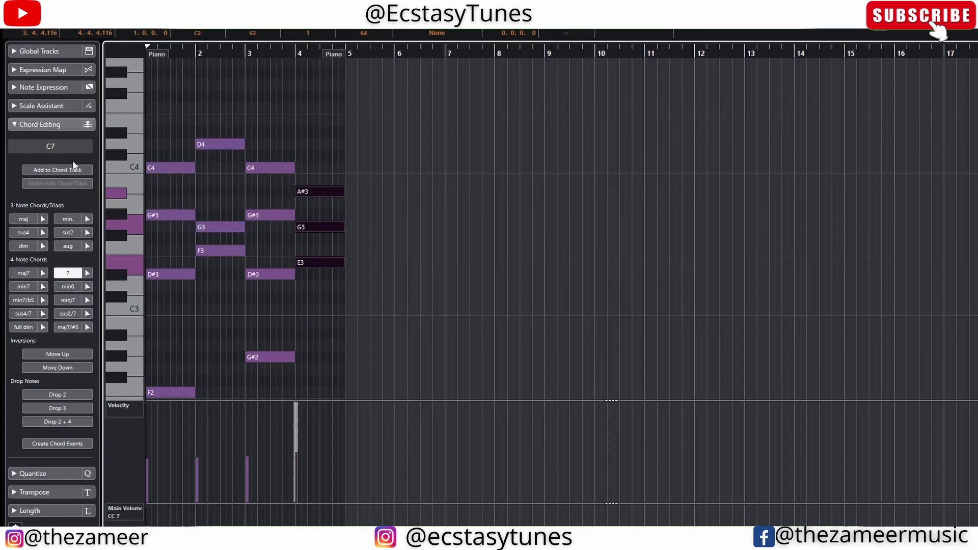
pyautogui.click(399, 220)
# Step: Select the row of low bass notes under the chords (F2, D#2, G#2 and C2) to show the bassline
pyautogui.scroll(-4, 272, 225)
pyautogui.moveTo(157, 146); pyautogui.dragTo(389, 286)
pyautogui.moveTo(367, 123); pyautogui.dragTo(170, 275)
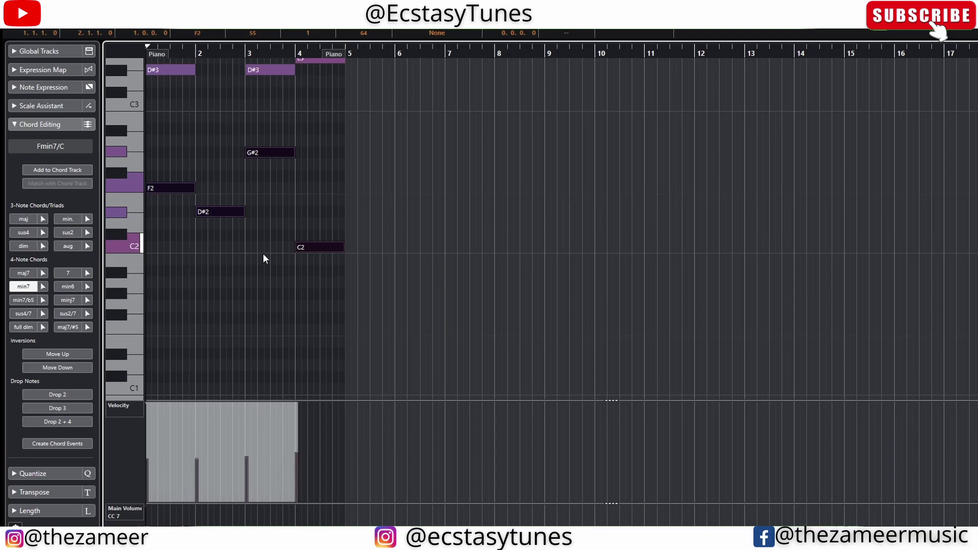
pyautogui.scroll(4, 259, 222)
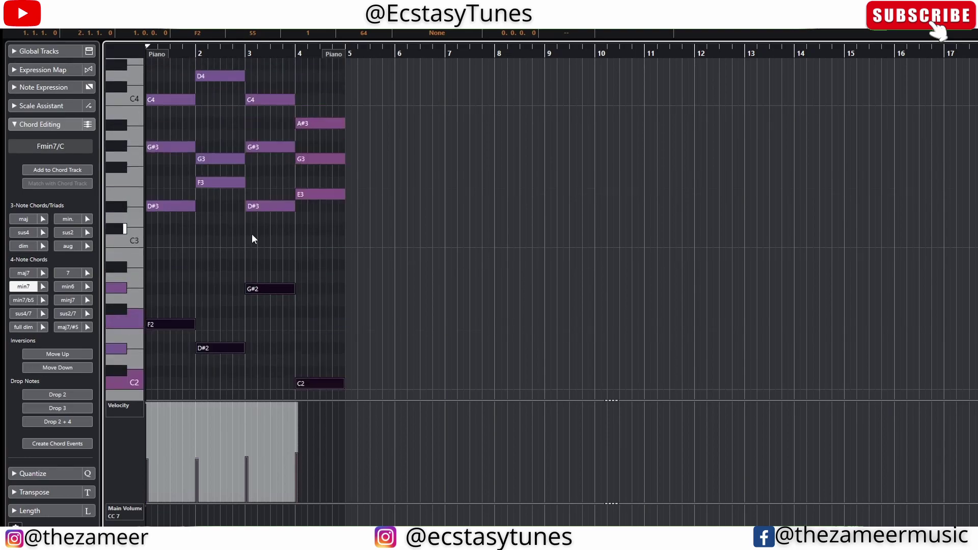
pyautogui.click(308, 246)
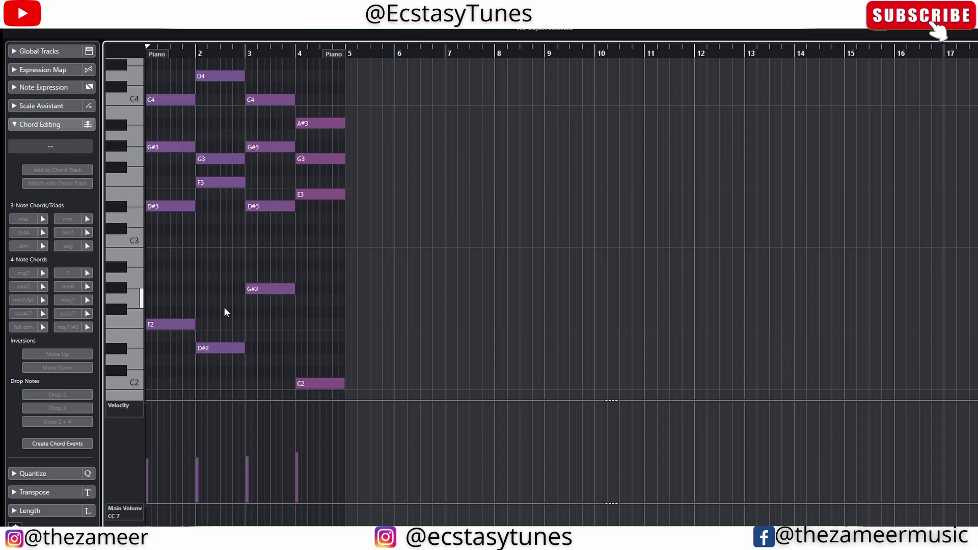
# Step: Go through the bass notes F2, D#2, G#2 and C2 individually and close the key editor
pyautogui.click(171, 324)
pyautogui.click(170, 280)
pyautogui.click(189, 325)
pyautogui.click(219, 348)
pyautogui.click(270, 289)
pyautogui.click(313, 384)
pyautogui.click(455, 323)
pyautogui.press('Return')
# Step: Check the MIDI channel chosen for the Bass track and compare it with the Piano track's channel
pyautogui.click(335, 182)
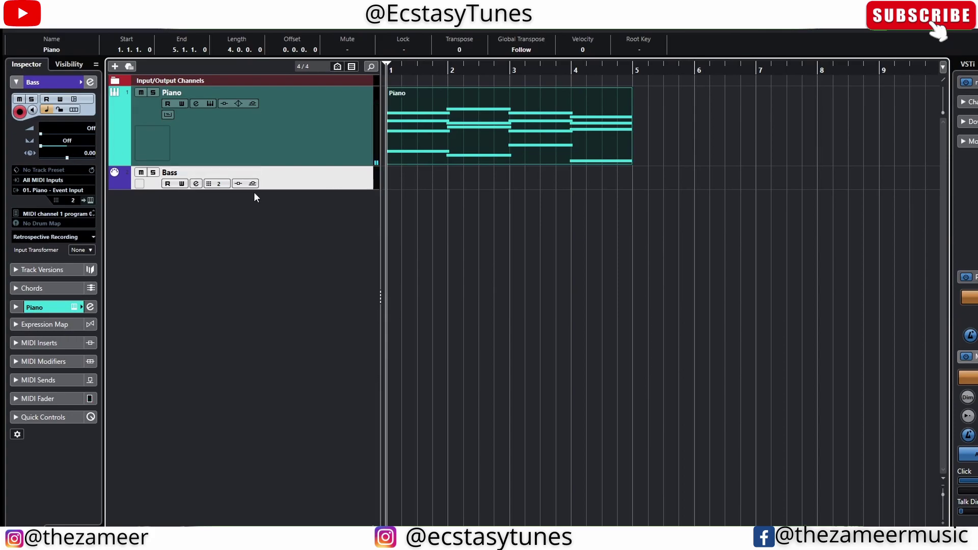
pyautogui.click(74, 202)
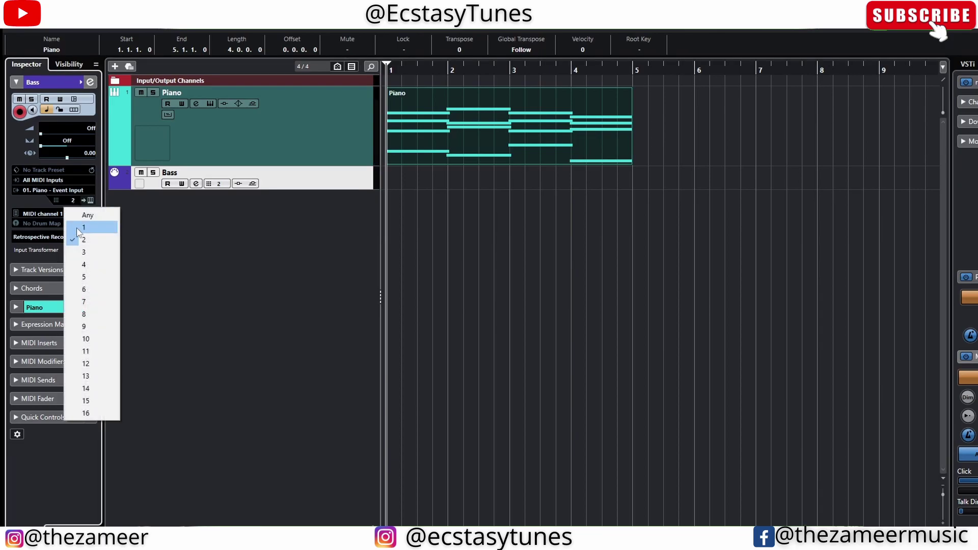
pyautogui.click(73, 204)
pyautogui.click(127, 188)
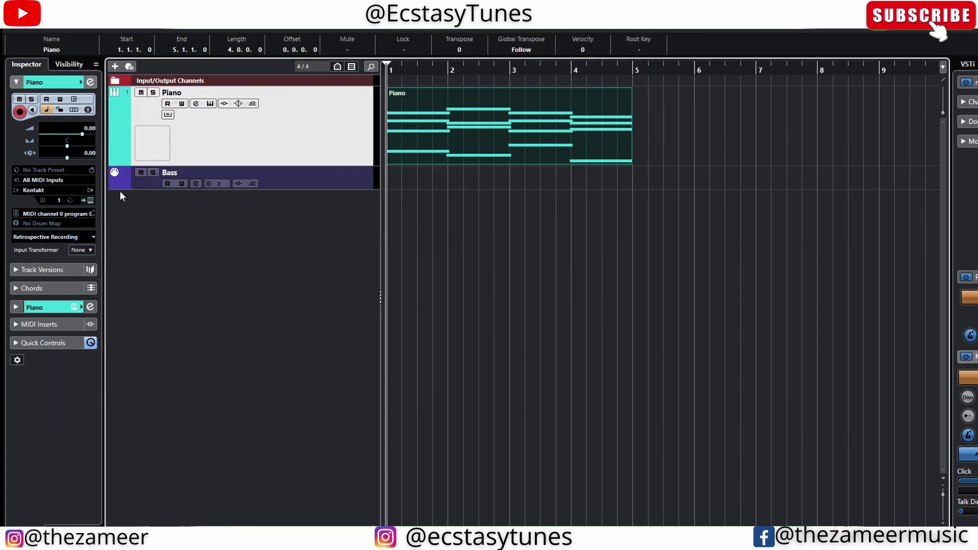
pyautogui.click(655, 232)
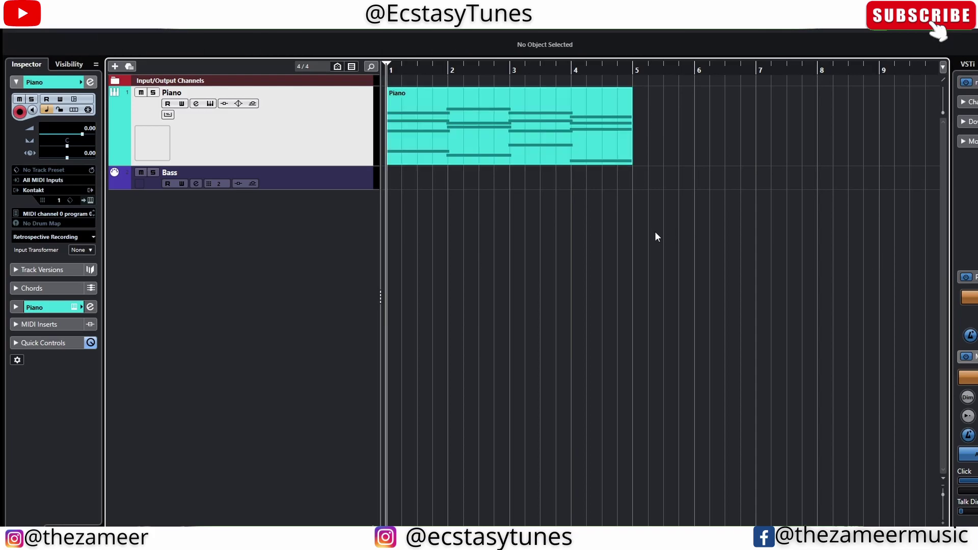
# Step: Open the Piano part and assign its four bass notes F2, D#2, G#2 and C2 to MIDI channel 2
pyautogui.click(519, 151)
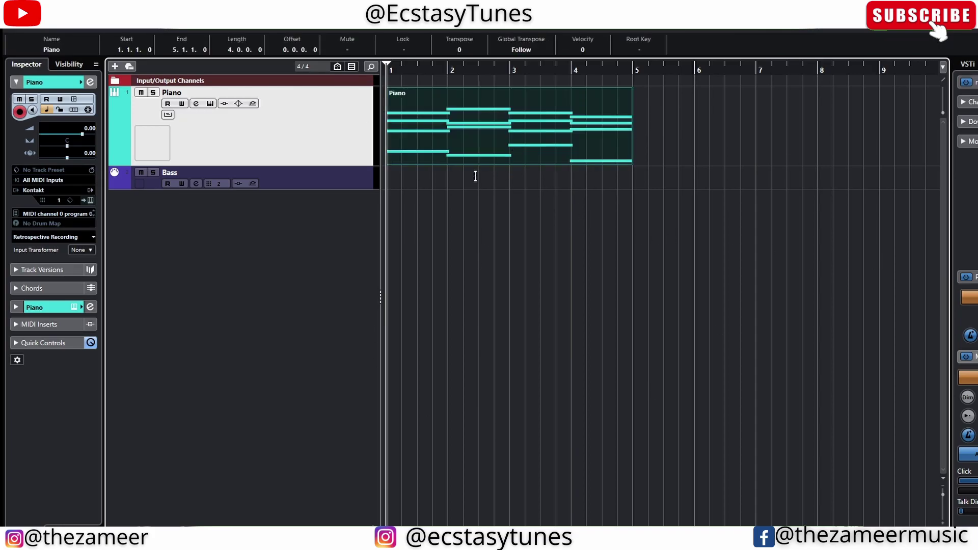
pyautogui.doubleClick(441, 155)
pyautogui.click(910, 259)
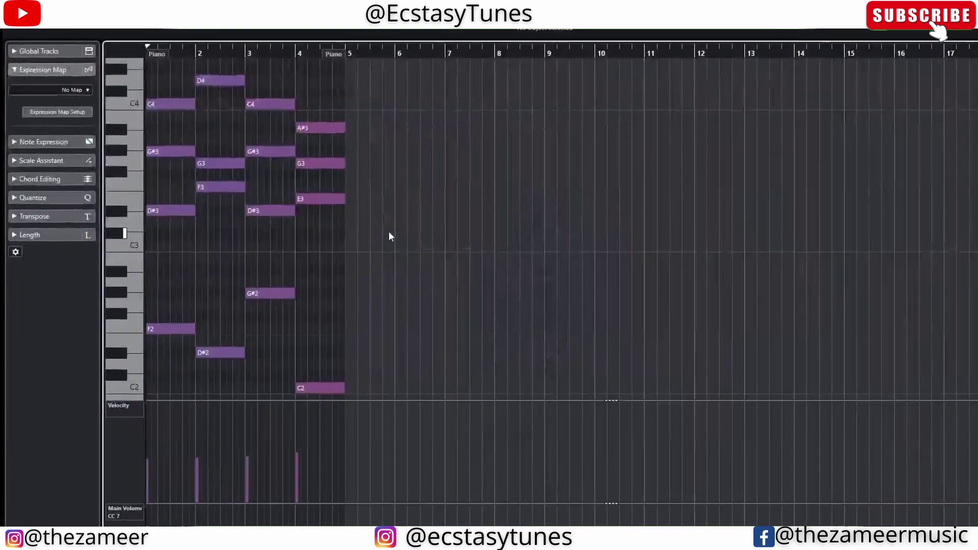
pyautogui.moveTo(406, 268); pyautogui.dragTo(148, 405)
pyautogui.moveTo(418, 240); pyautogui.dragTo(153, 382)
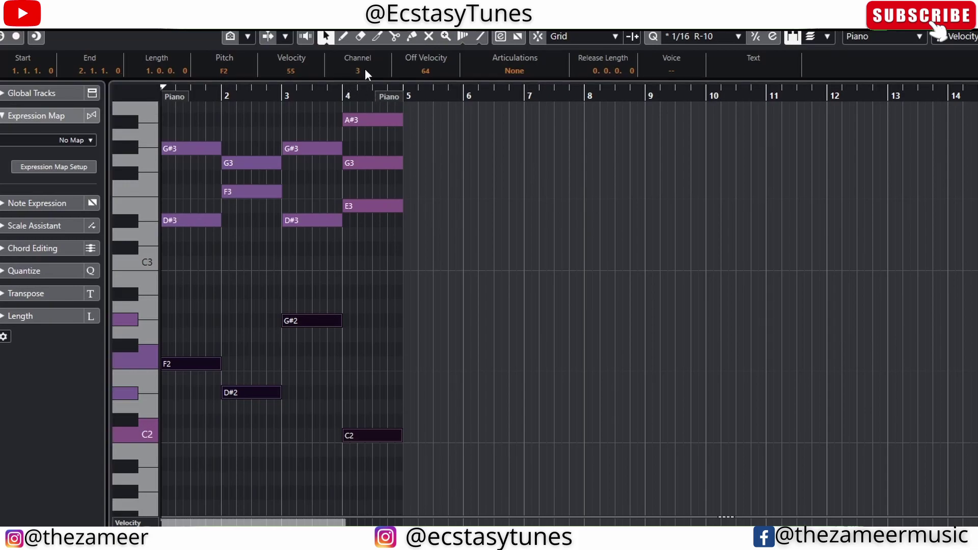
pyautogui.click(641, 252)
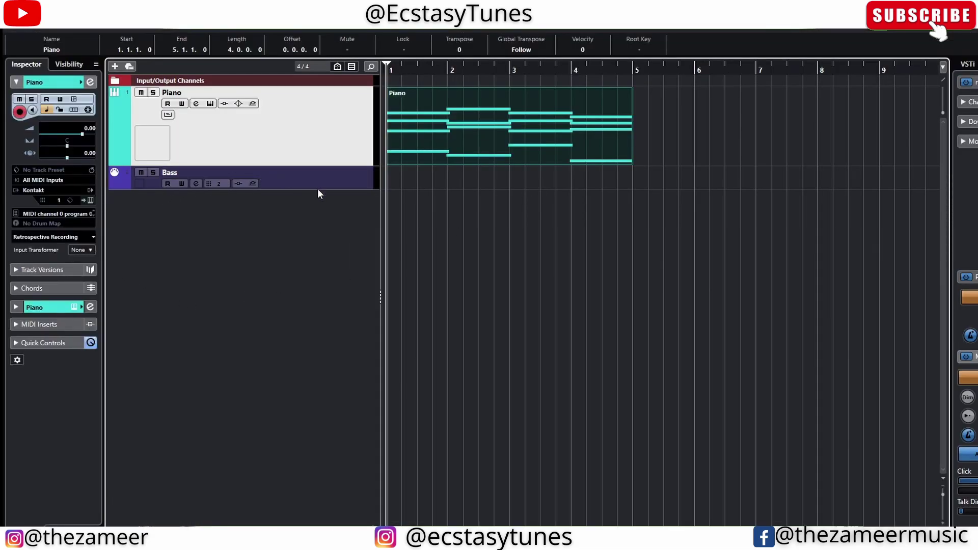
# Step: Select the Bass track and examine its MIDI channel assignment again
pyautogui.click(317, 187)
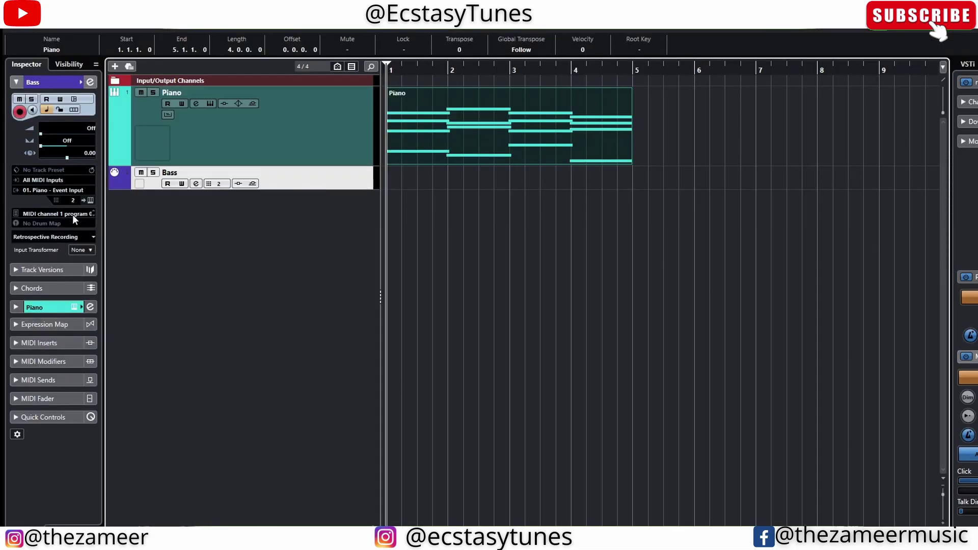
pyautogui.click(72, 205)
pyautogui.click(745, 161)
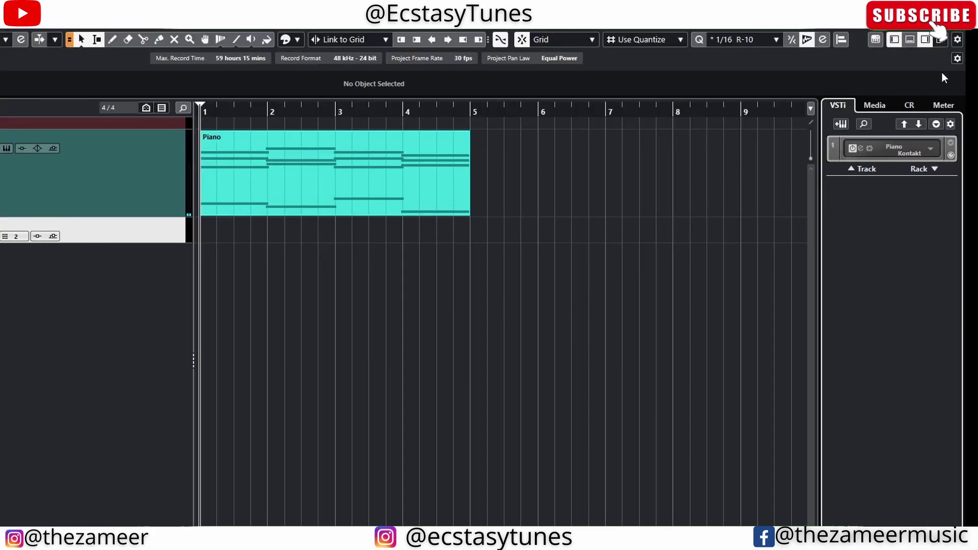
# Step: Activate the Kt. st.2 [Stereo] output of the Kontakt instrument in the VSTi rack
pyautogui.click(931, 149)
pyautogui.click(900, 180)
pyautogui.click(900, 180)
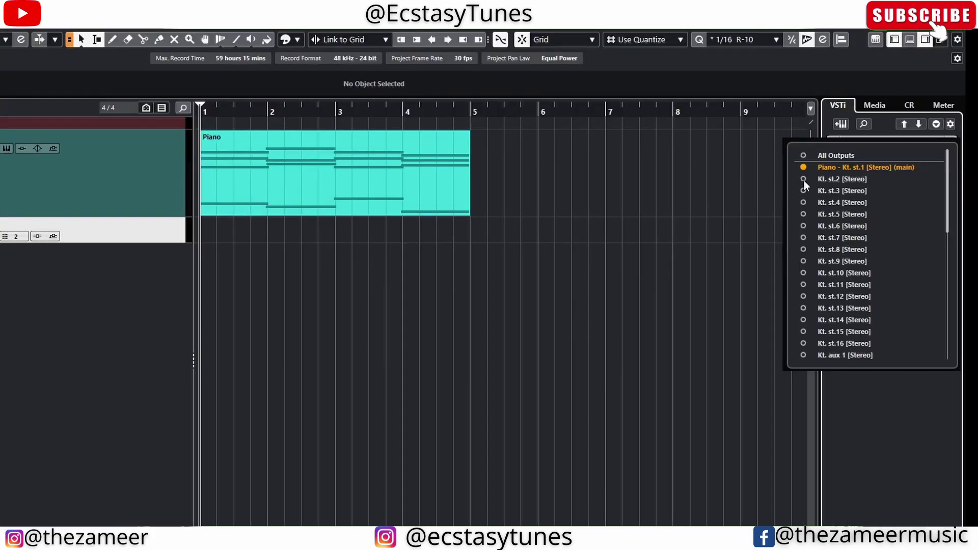
pyautogui.click(804, 179)
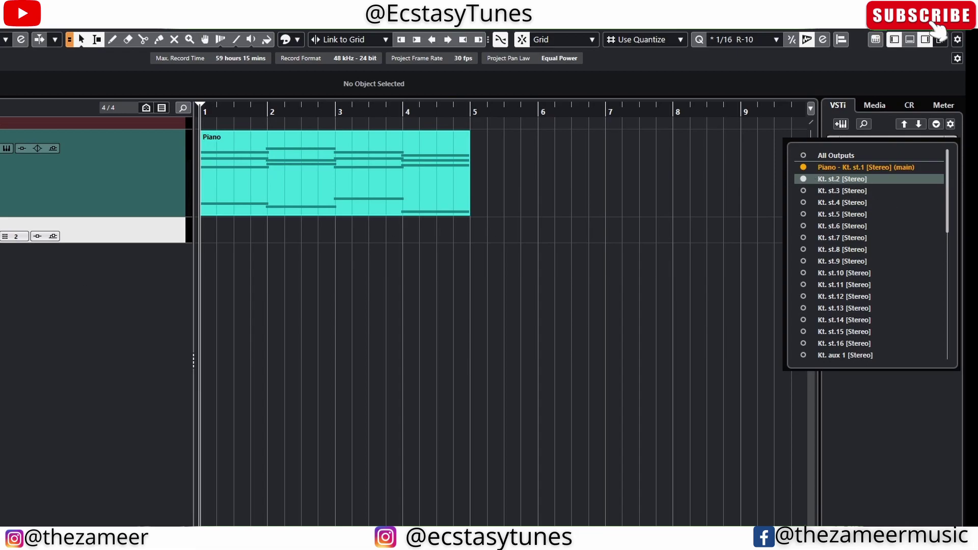
pyautogui.click(620, 337)
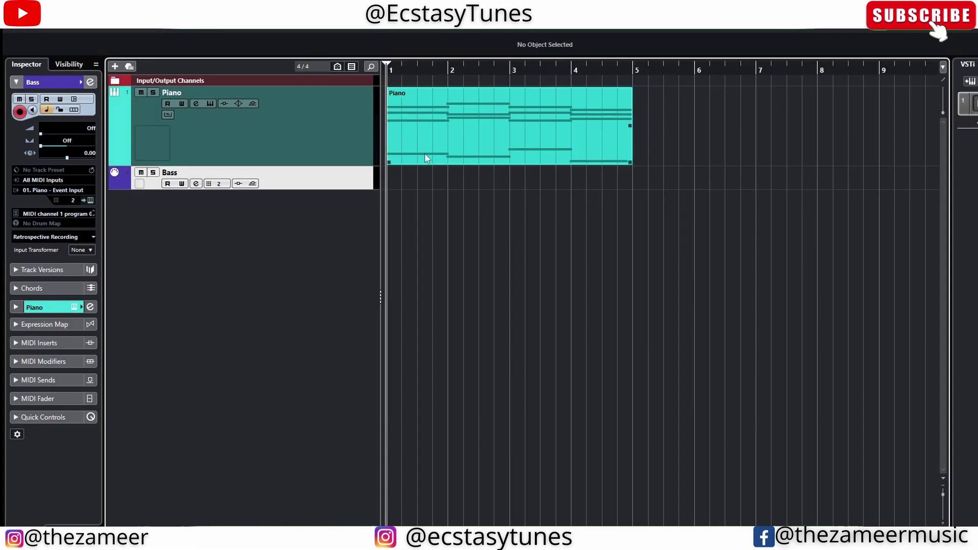
# Step: Reopen the Piano part and check the MIDI channel of the bass notes, and select all the notes
pyautogui.doubleClick(426, 158)
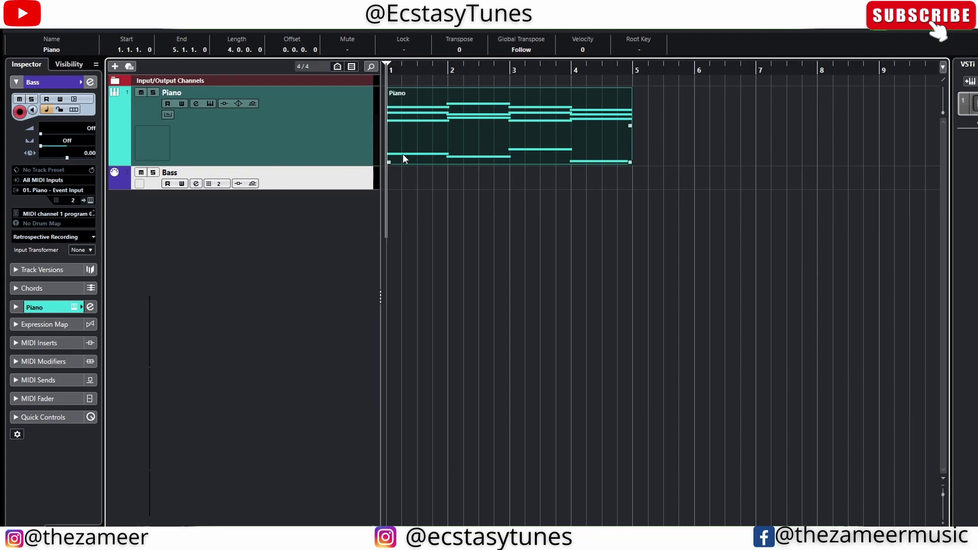
pyautogui.click(911, 261)
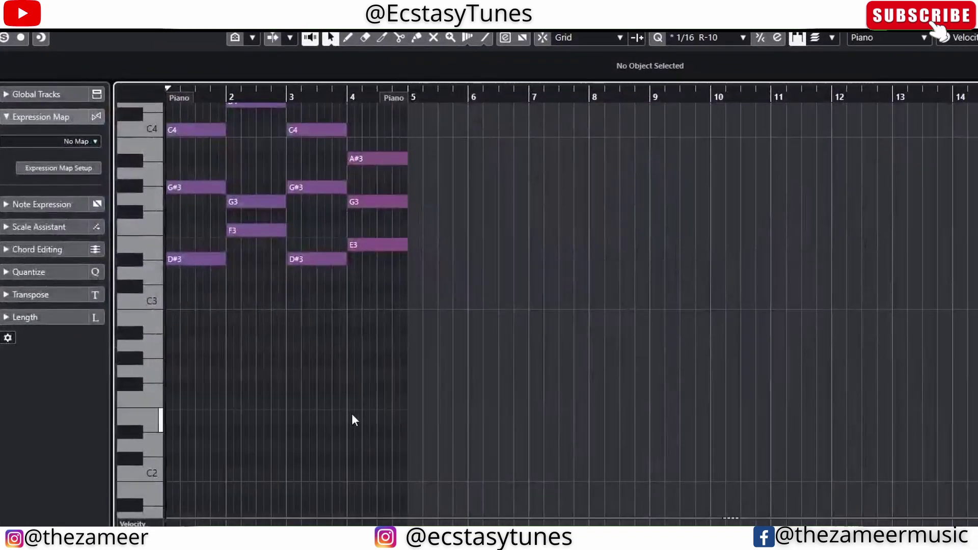
pyautogui.scroll(-3, 352, 414)
pyautogui.moveTo(176, 322); pyautogui.dragTo(409, 465)
pyautogui.scroll(-1, 409, 465)
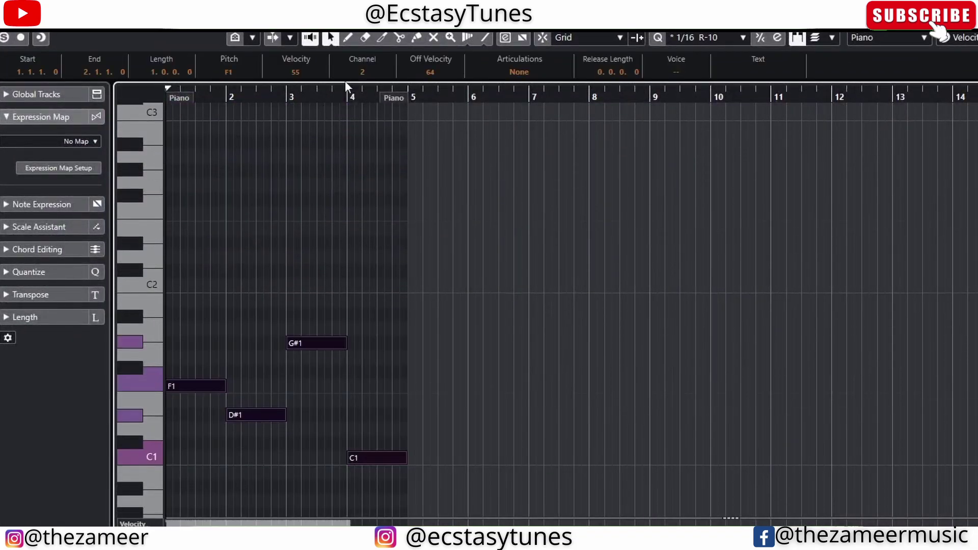
pyautogui.click(321, 244)
pyautogui.scroll(10, 433, 245)
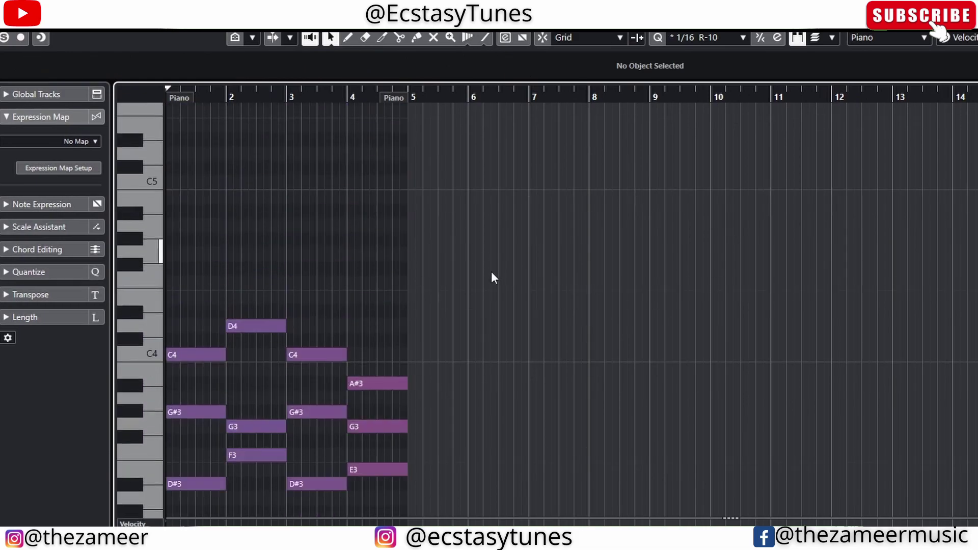
pyautogui.hotkey('ctrl', 'a')
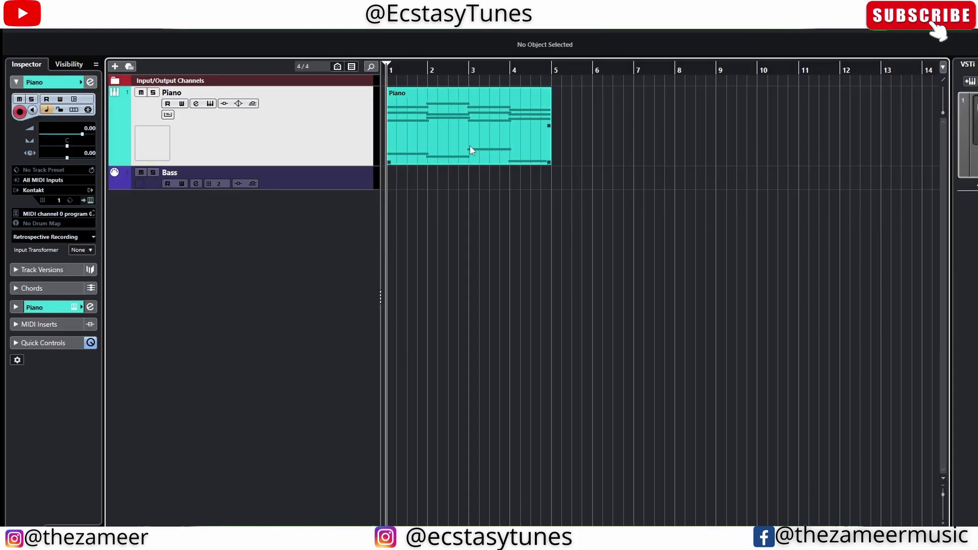
# Step: Dissolve the Piano part by Separate Channels with Dissolve to Lanes enabled
pyautogui.click(470, 145)
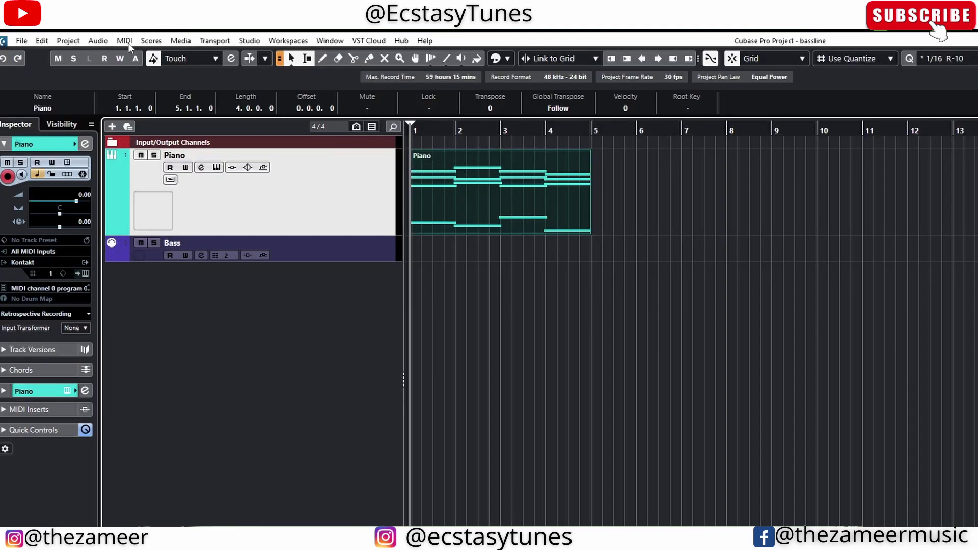
pyautogui.click(125, 40)
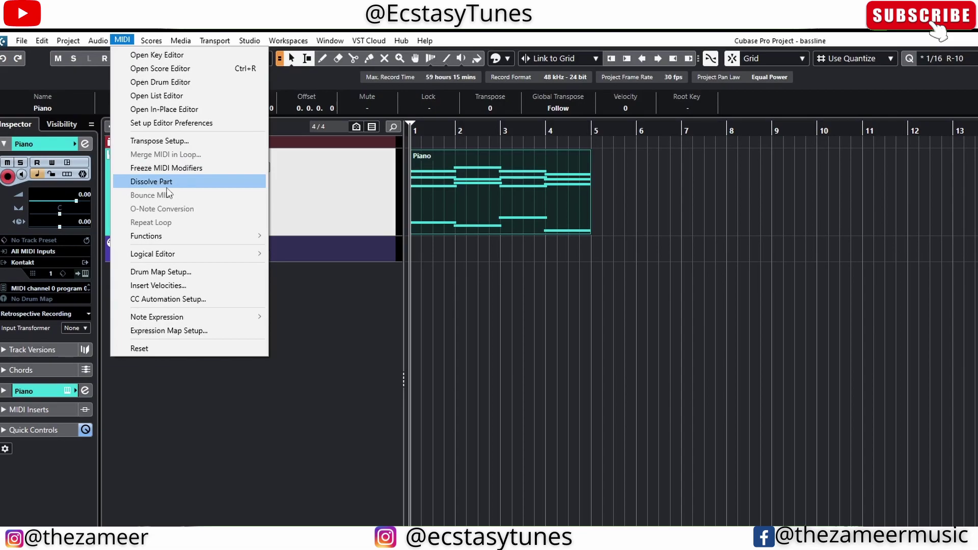
pyautogui.click(173, 183)
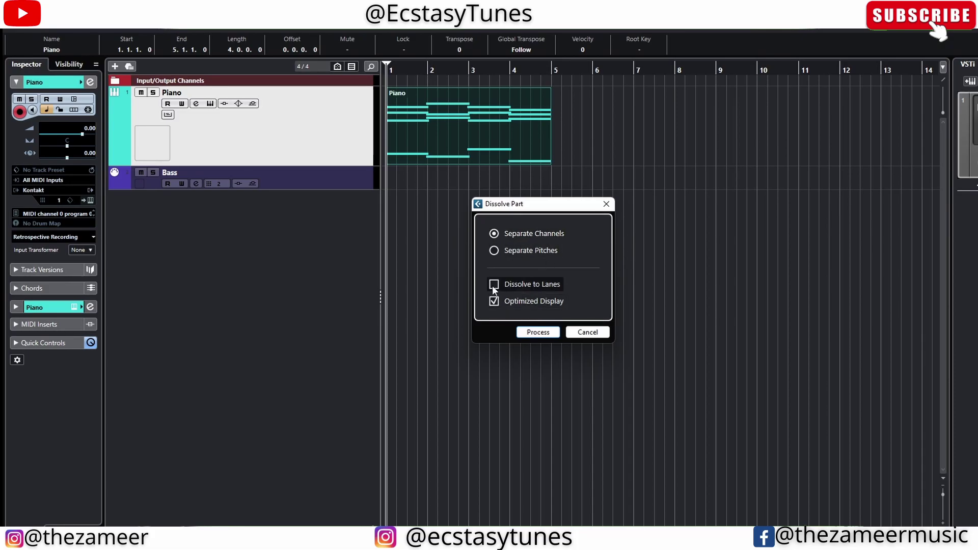
pyautogui.click(492, 285)
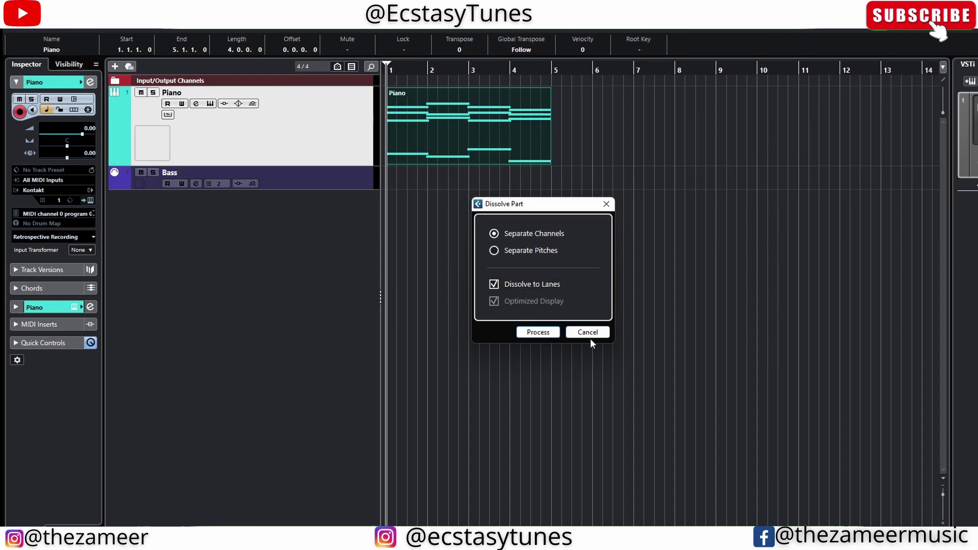
pyautogui.click(538, 332)
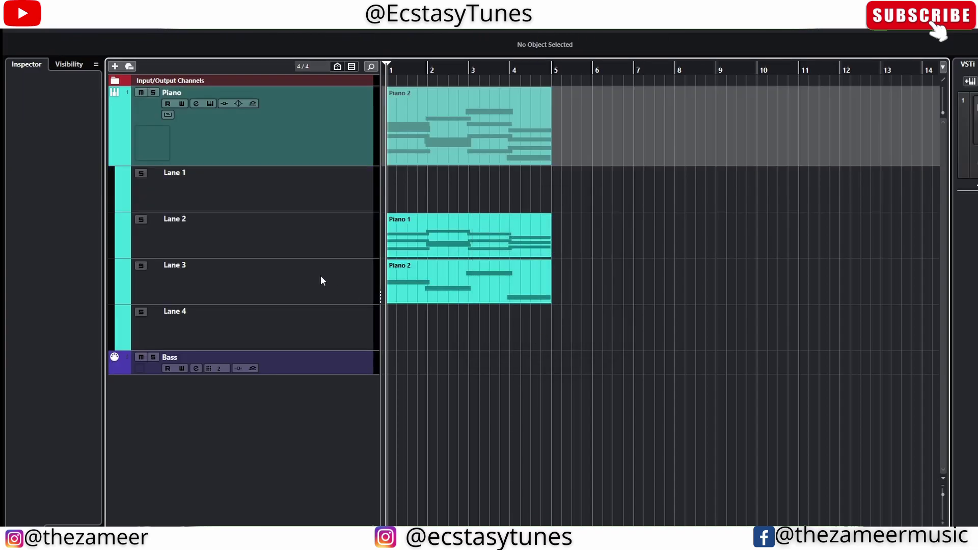
# Step: Examine the dissolved chord and bass parts on Lane 2 and Lane 3 of the Piano track
pyautogui.click(566, 252)
pyautogui.click(502, 304)
pyautogui.moveTo(574, 292); pyautogui.dragTo(435, 234)
pyautogui.click(583, 252)
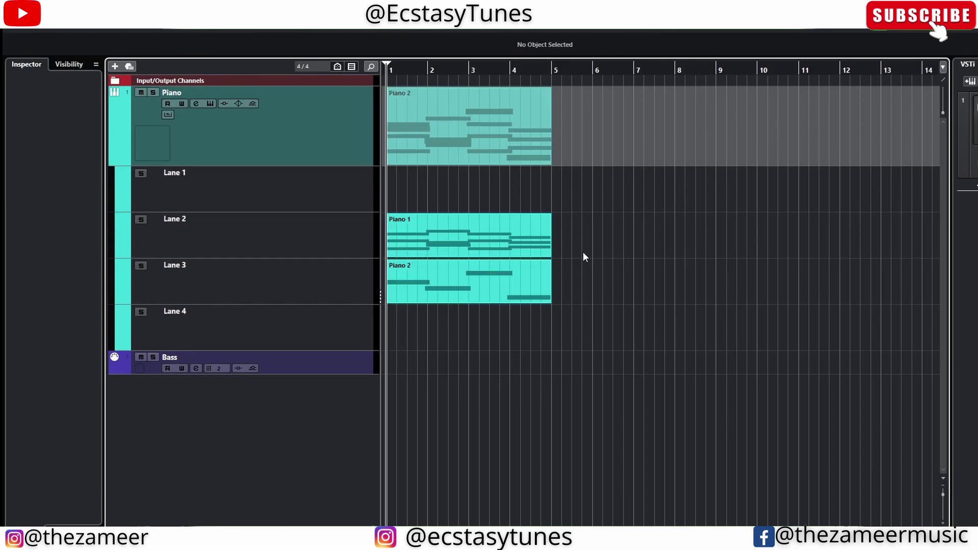
pyautogui.click(422, 130)
pyautogui.click(657, 304)
# Step: Open the Piano 2 part on Lane 3 and select its four bass notes to inspect them
pyautogui.click(423, 293)
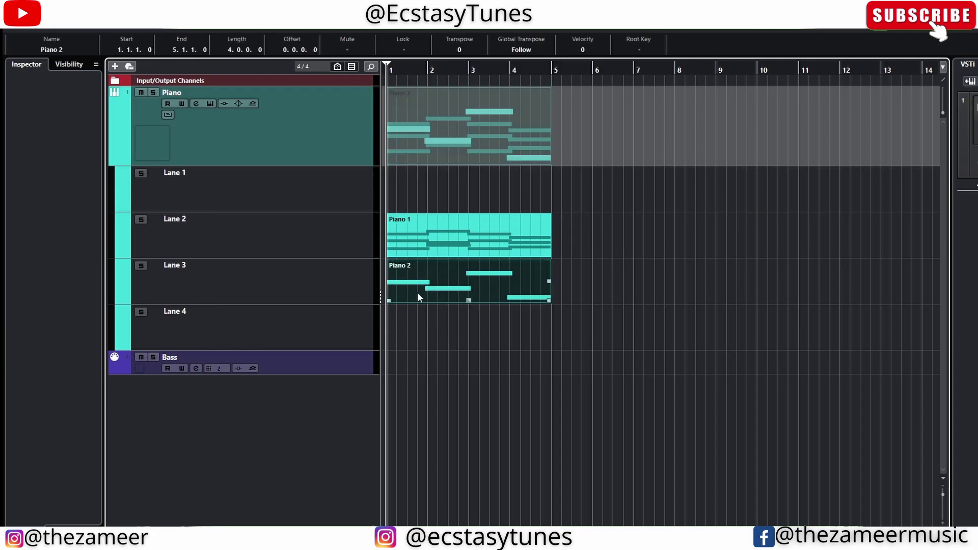
pyautogui.doubleClick(445, 301)
pyautogui.click(913, 264)
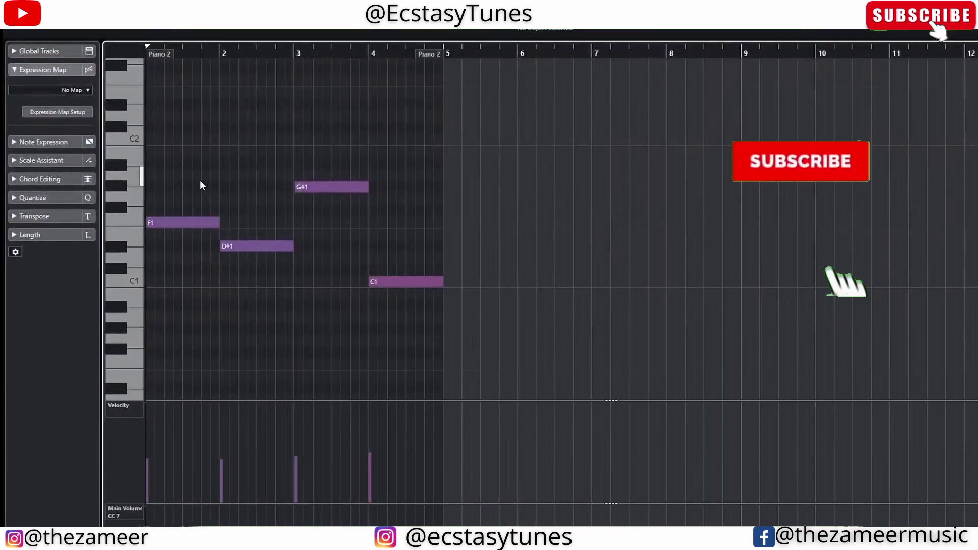
pyautogui.moveTo(201, 182); pyautogui.dragTo(470, 320)
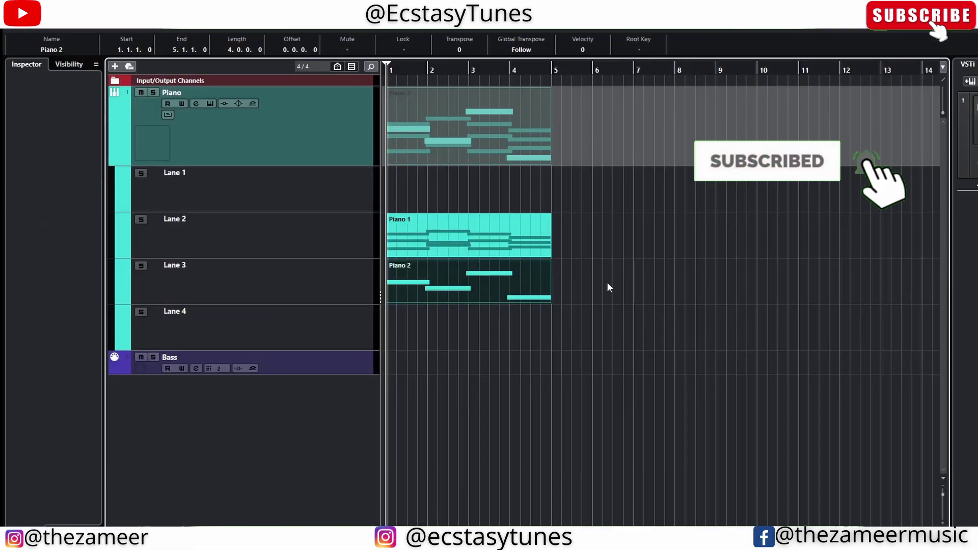
# Step: Open the Piano 1 part on Lane 2 and select all its notes to inspect the remaining chords
pyautogui.click(521, 243)
pyautogui.doubleClick(521, 243)
pyautogui.click(910, 260)
pyautogui.moveTo(592, 126); pyautogui.dragTo(150, 341)
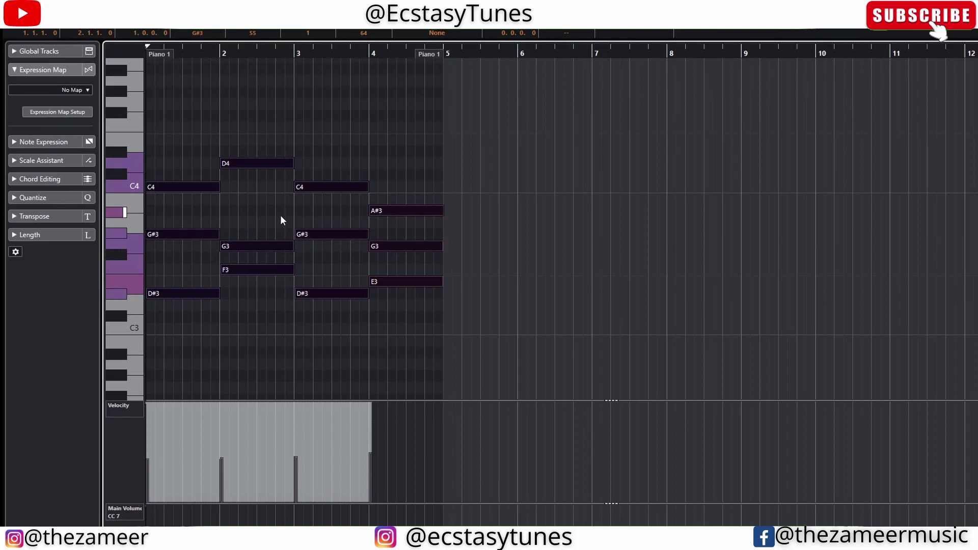
pyautogui.press('Return')
pyautogui.click(569, 343)
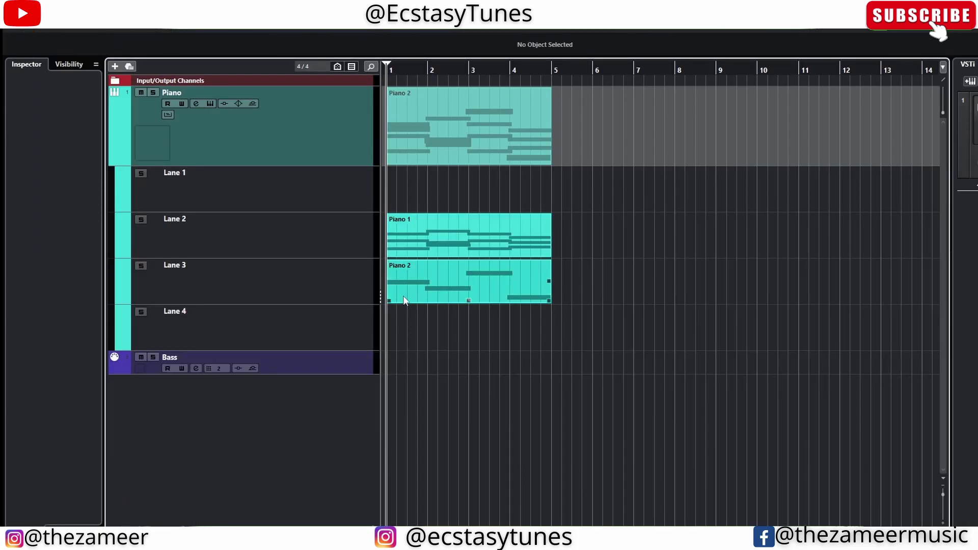
# Step: Move the Piano 2 part from Lane 3 to the Bass track at bar 1 and make that track taller
pyautogui.moveTo(435, 289); pyautogui.dragTo(427, 370)
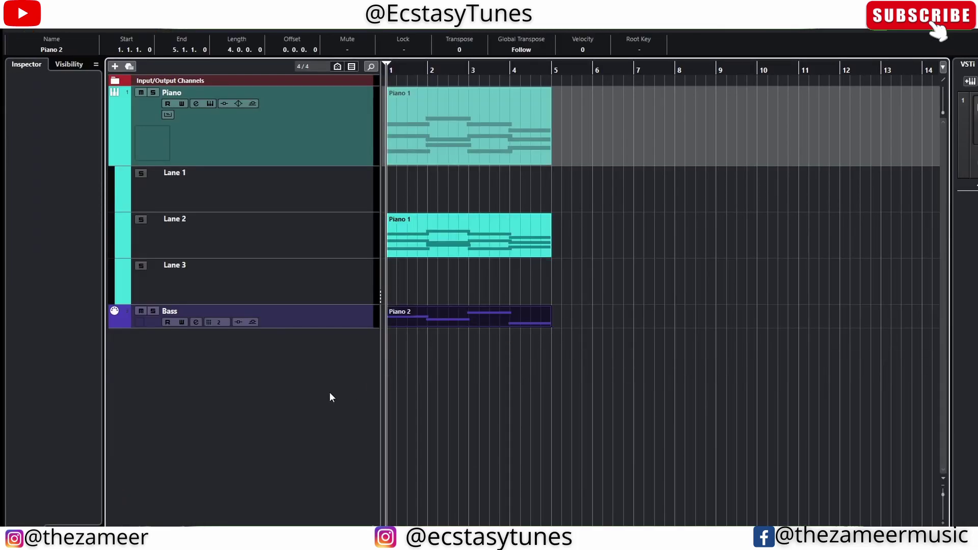
pyautogui.moveTo(362, 328); pyautogui.dragTo(356, 396)
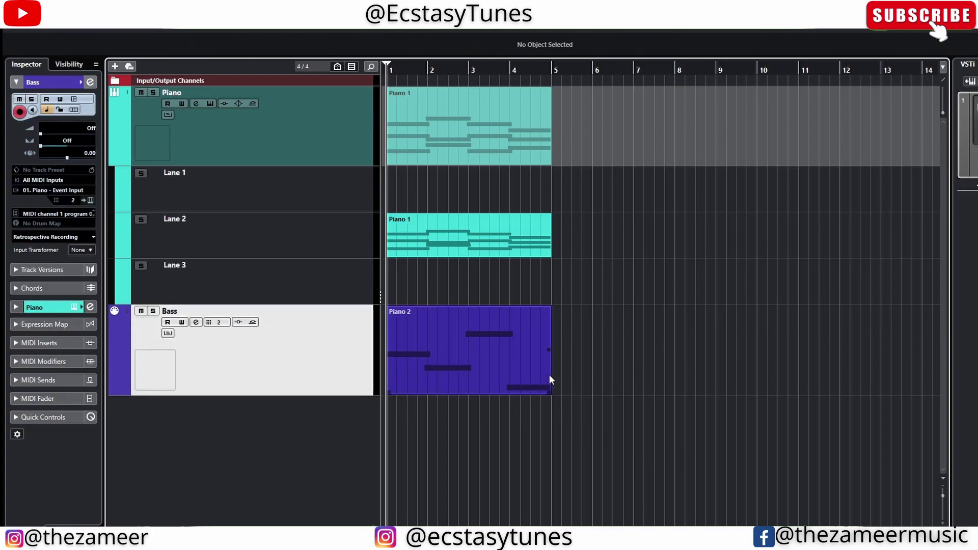
# Step: Play back the Piano chords together with the separated bassline
pyautogui.press('space')
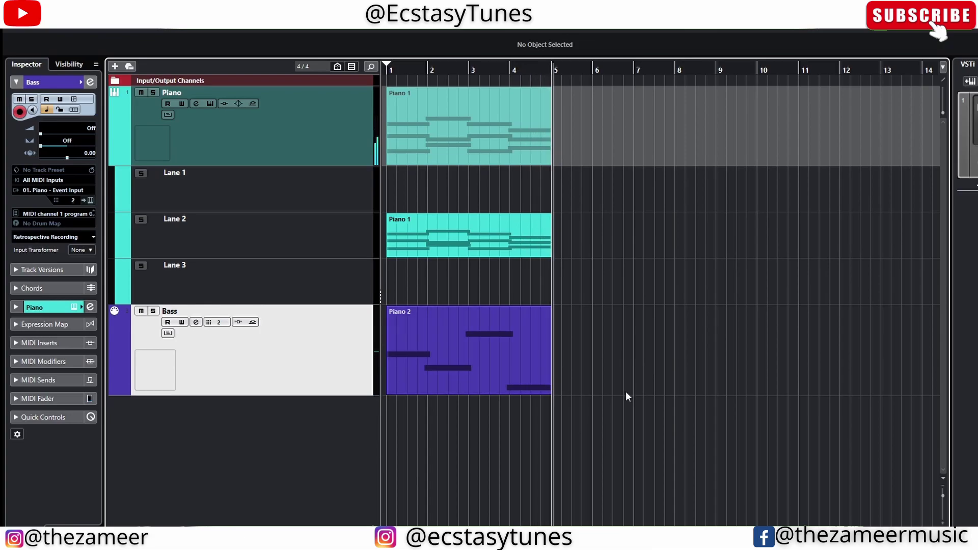
pyautogui.click(541, 370)
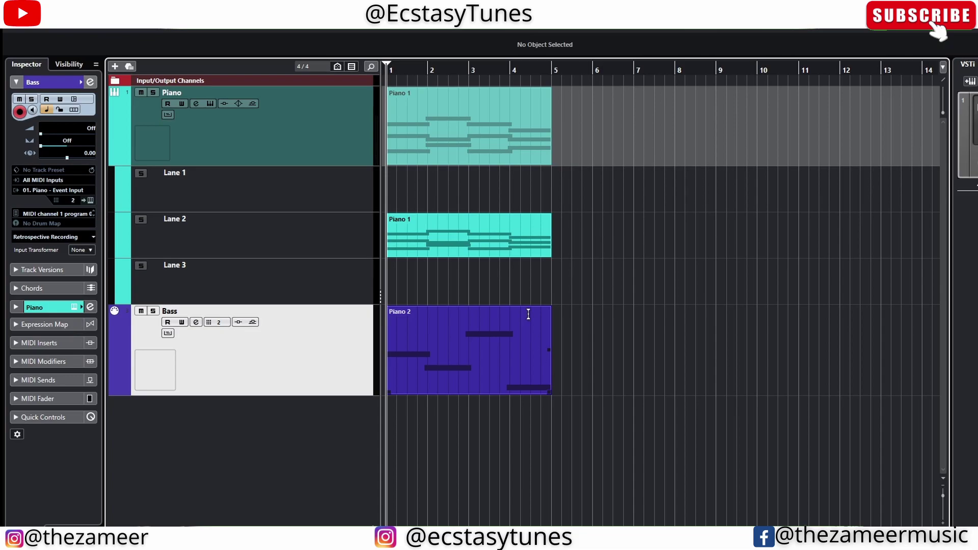
# Step: Open the Piano 1 part and examine the upper, middle and lower note lines of its chords
pyautogui.doubleClick(466, 245)
pyautogui.scroll(1, 172, 339)
pyautogui.scroll(-1, 197, 303)
pyautogui.scroll(3, 184, 242)
pyautogui.moveTo(167, 207); pyautogui.dragTo(366, 274)
pyautogui.moveTo(164, 284); pyautogui.dragTo(285, 308)
pyautogui.moveTo(155, 320); pyautogui.dragTo(330, 368)
pyautogui.click(340, 152)
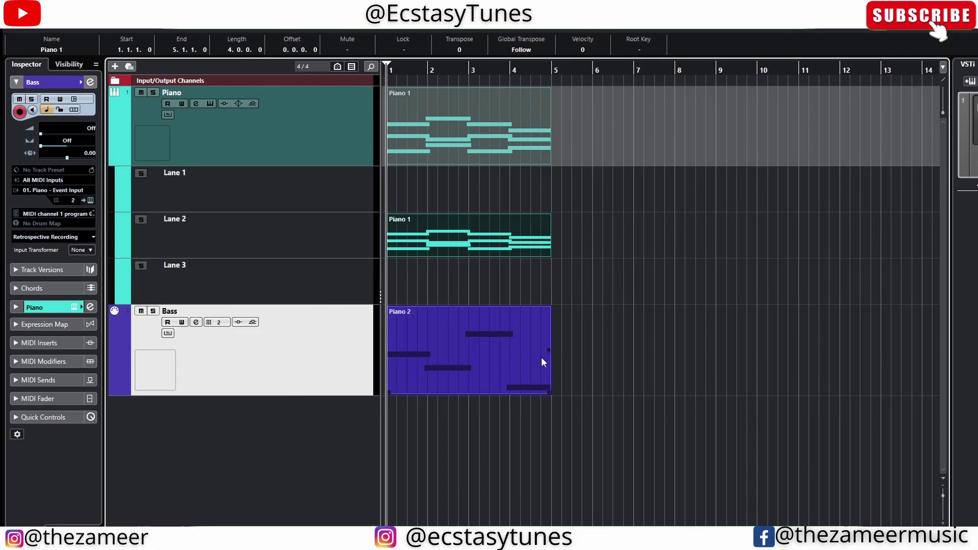
# Step: Open the Piano 1 part in a separate editor and set the MIDI channel of its four top notes to 4
pyautogui.doubleClick(490, 243)
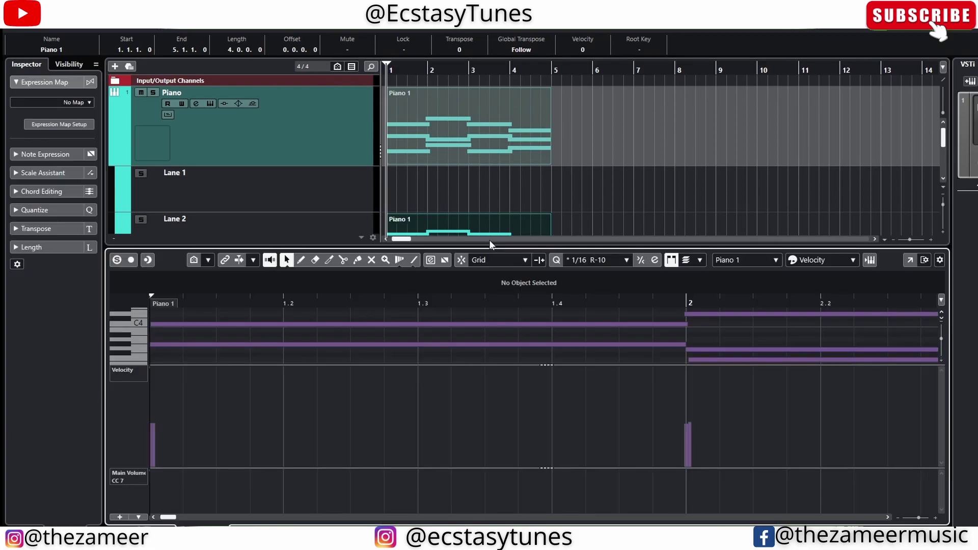
pyautogui.click(914, 260)
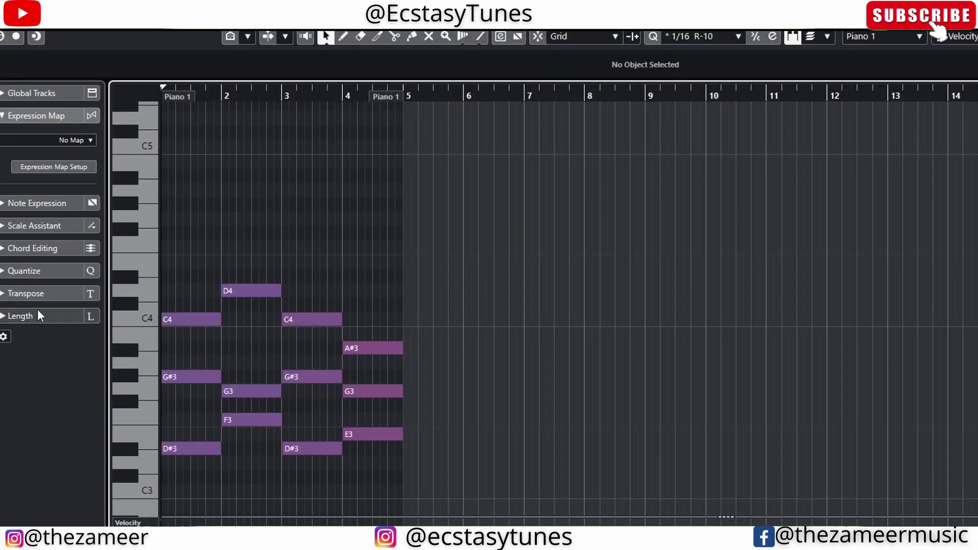
pyautogui.moveTo(175, 277); pyautogui.dragTo(188, 325)
pyautogui.moveTo(254, 262); pyautogui.dragTo(261, 297)
pyautogui.moveTo(315, 285); pyautogui.dragTo(324, 328)
pyautogui.moveTo(376, 321); pyautogui.dragTo(386, 358)
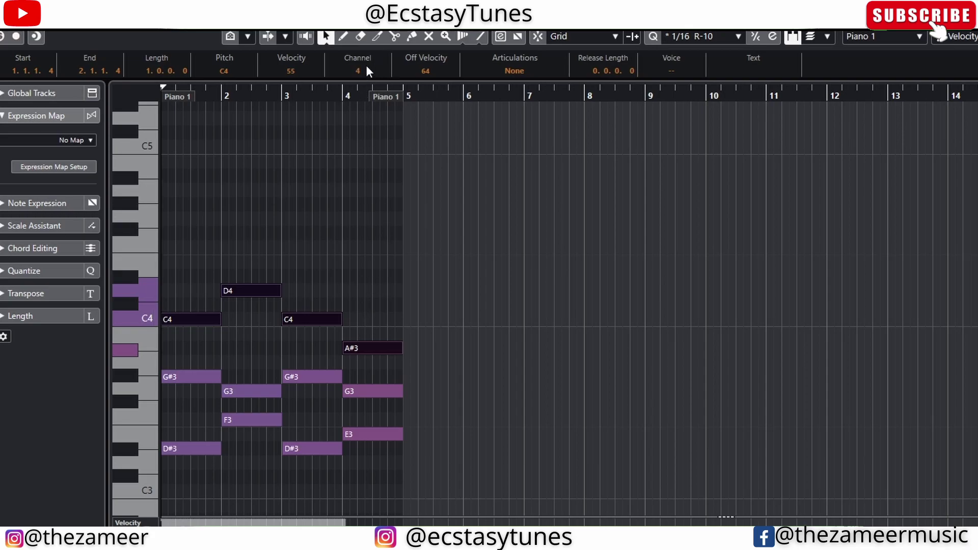
# Step: Set the four middle notes of the chords to MIDI channel 4 and the four lowest notes to channel 6
pyautogui.moveTo(411, 366); pyautogui.dragTo(165, 392)
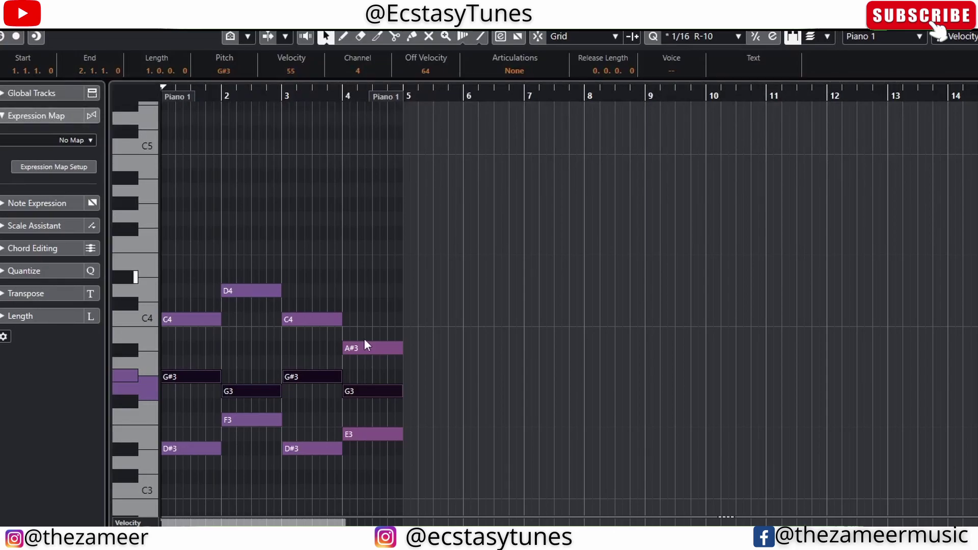
pyautogui.moveTo(417, 416); pyautogui.dragTo(127, 509)
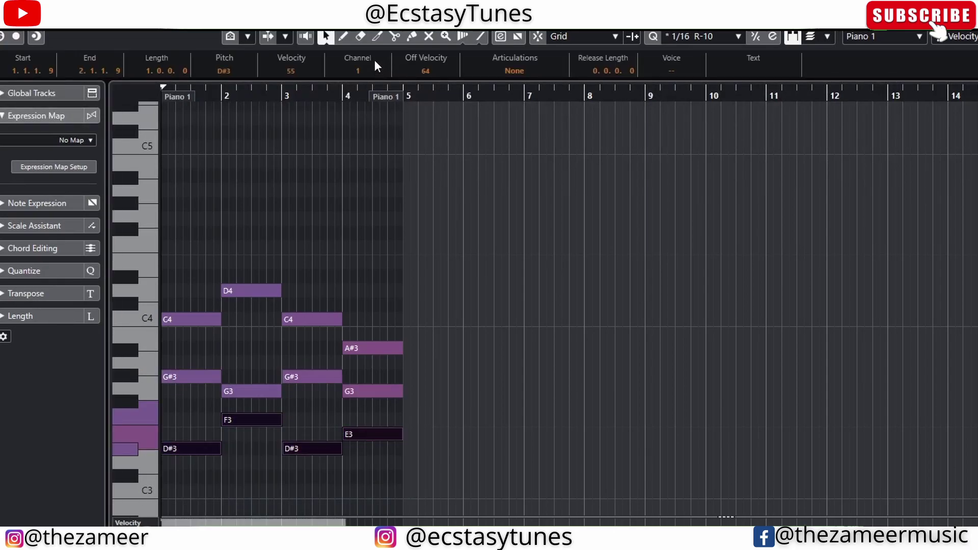
pyautogui.click(690, 264)
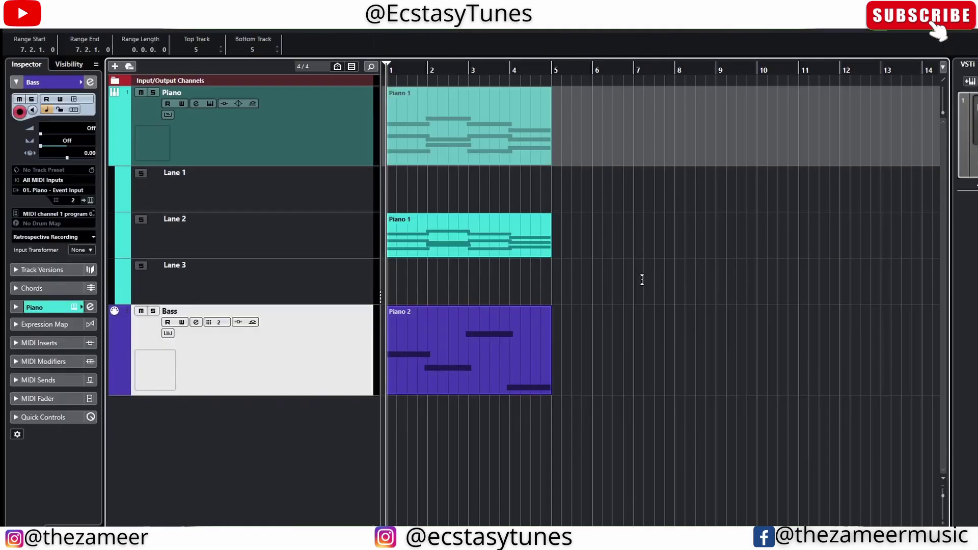
# Step: Dissolve the Piano 1 part by Separate Channels with Dissolve to Lanes enabled
pyautogui.click(466, 247)
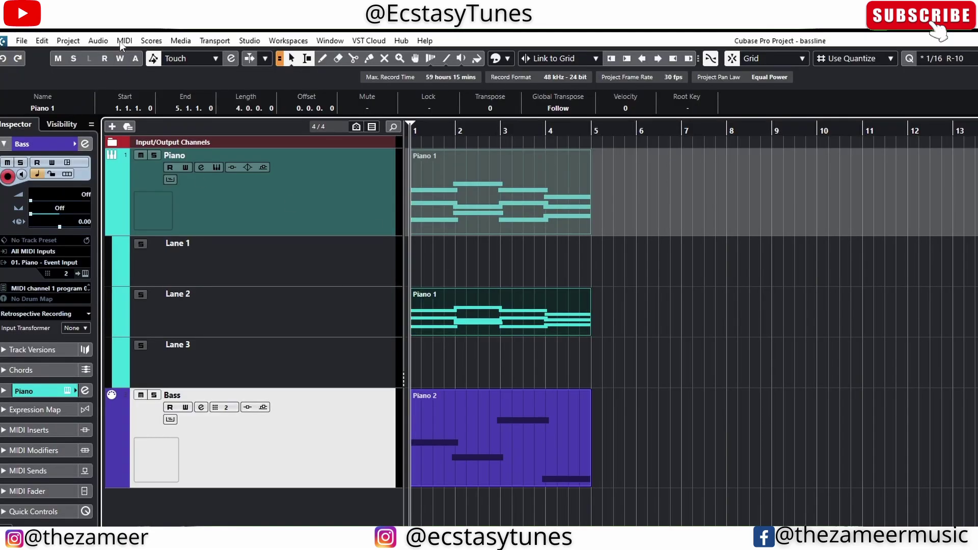
pyautogui.click(124, 38)
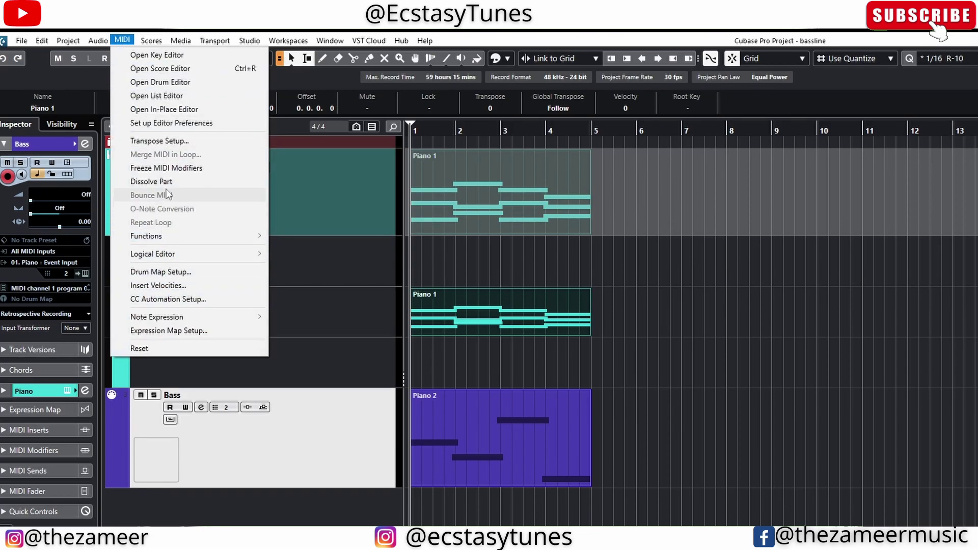
pyautogui.click(153, 182)
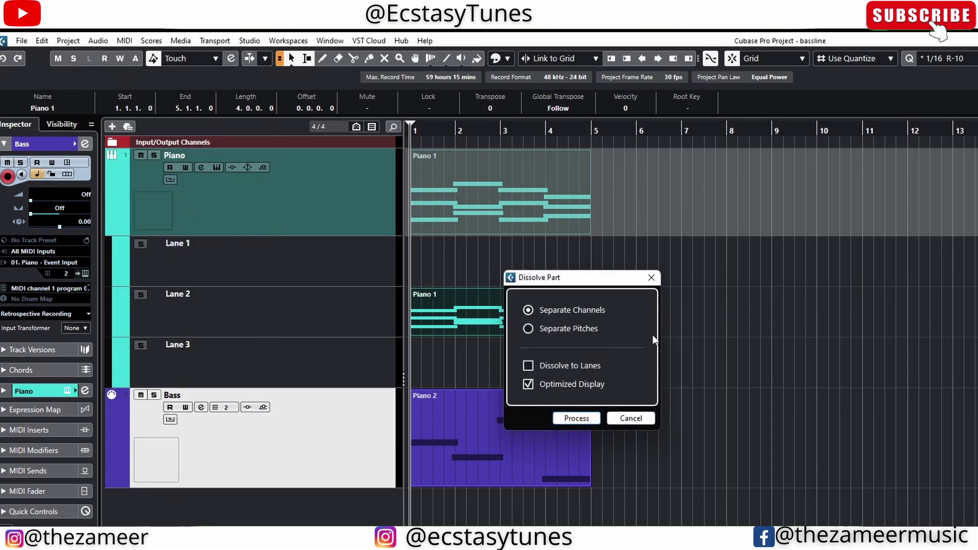
pyautogui.click(528, 366)
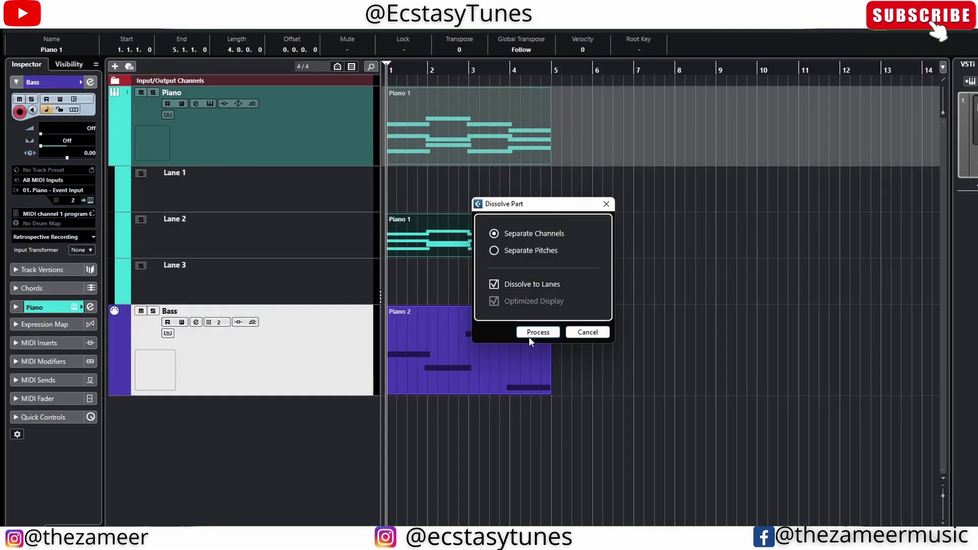
pyautogui.click(538, 333)
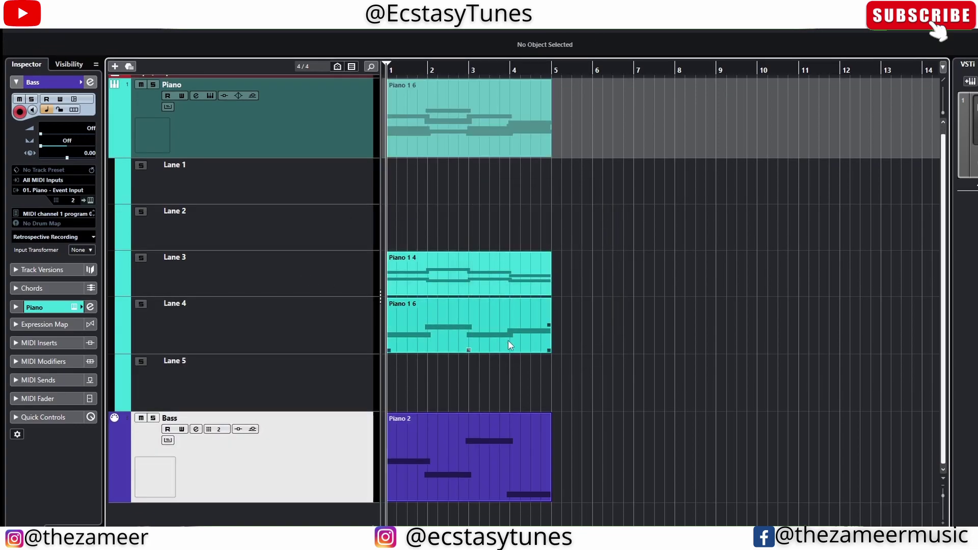
# Step: Examine the dissolved Piano 1 4 and Piano 1 6 parts on Lane 3 and Lane 4 of the Piano track
pyautogui.click(589, 308)
pyautogui.click(465, 352)
pyautogui.click(465, 289)
pyautogui.click(466, 345)
pyautogui.click(442, 276)
pyautogui.click(570, 330)
pyautogui.click(465, 295)
# Step: Open the Piano 1 4 part, check its notes' MIDI channels and set the four top notes to channel 7
pyautogui.doubleClick(479, 286)
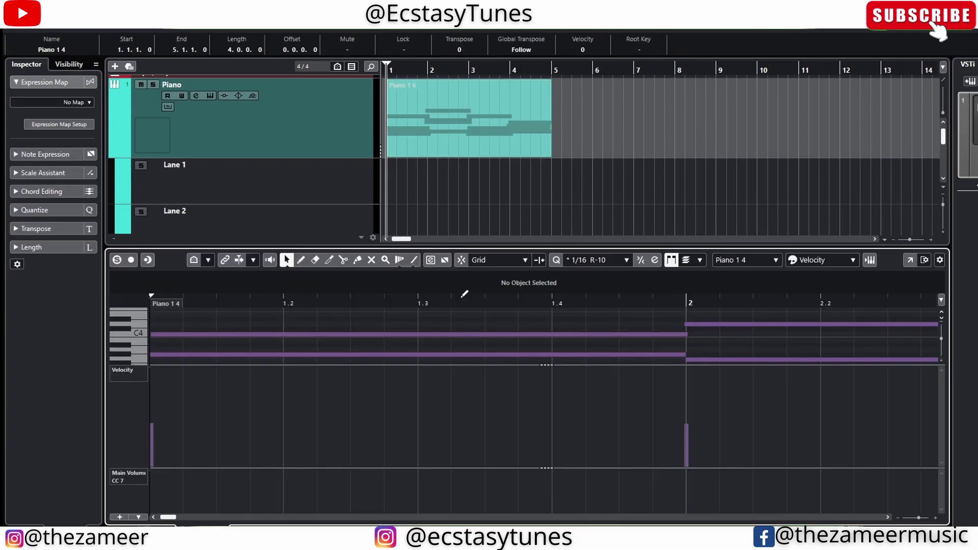
pyautogui.click(910, 261)
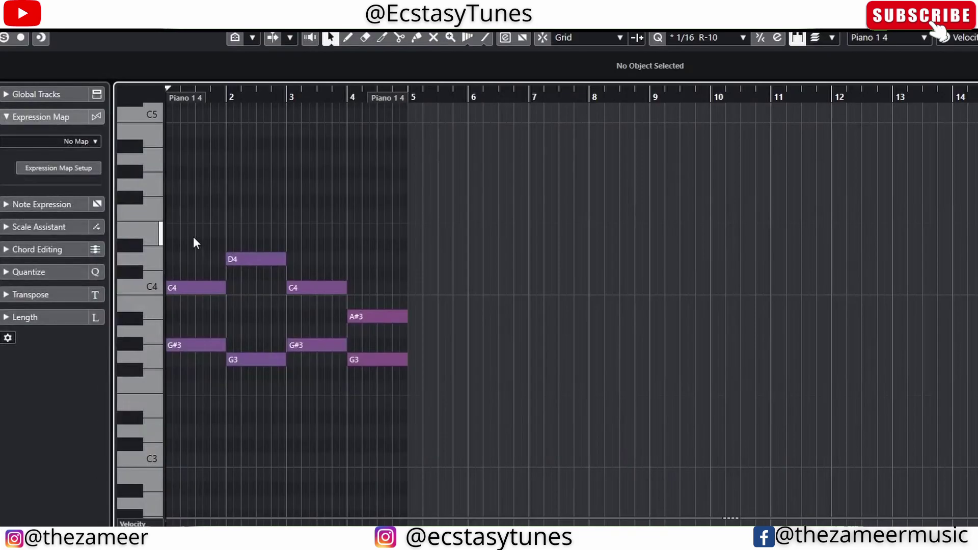
pyautogui.click(242, 259)
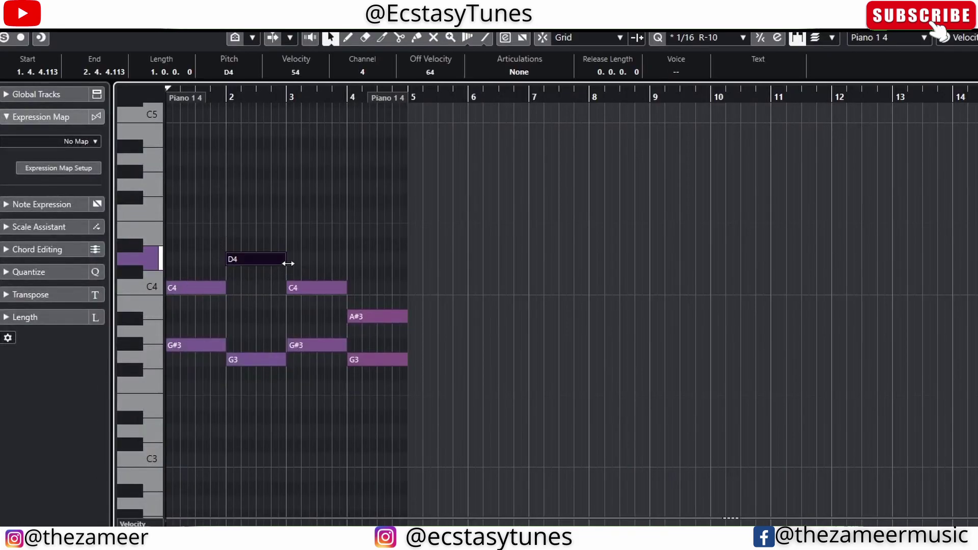
pyautogui.click(331, 252)
pyautogui.click(306, 287)
pyautogui.click(258, 362)
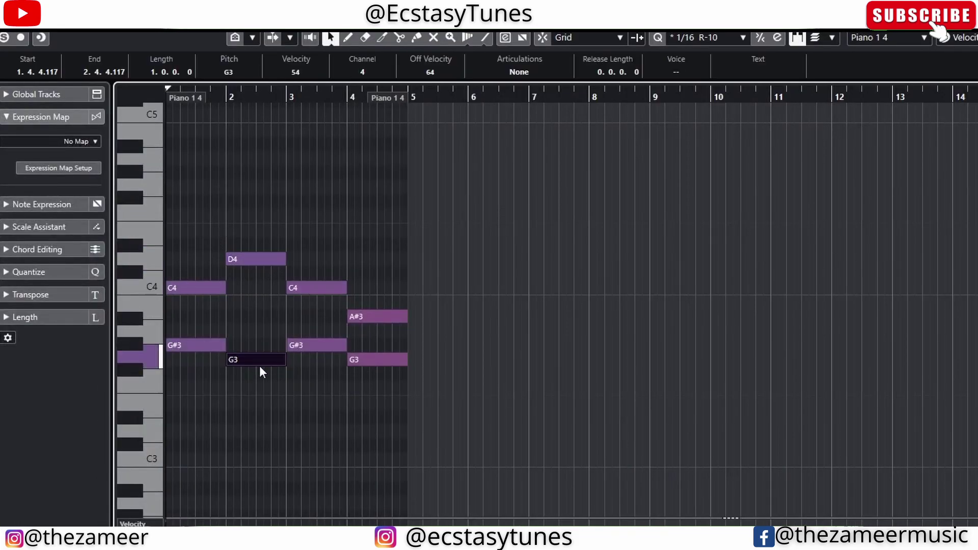
pyautogui.click(513, 323)
pyautogui.moveTo(194, 215); pyautogui.dragTo(424, 320)
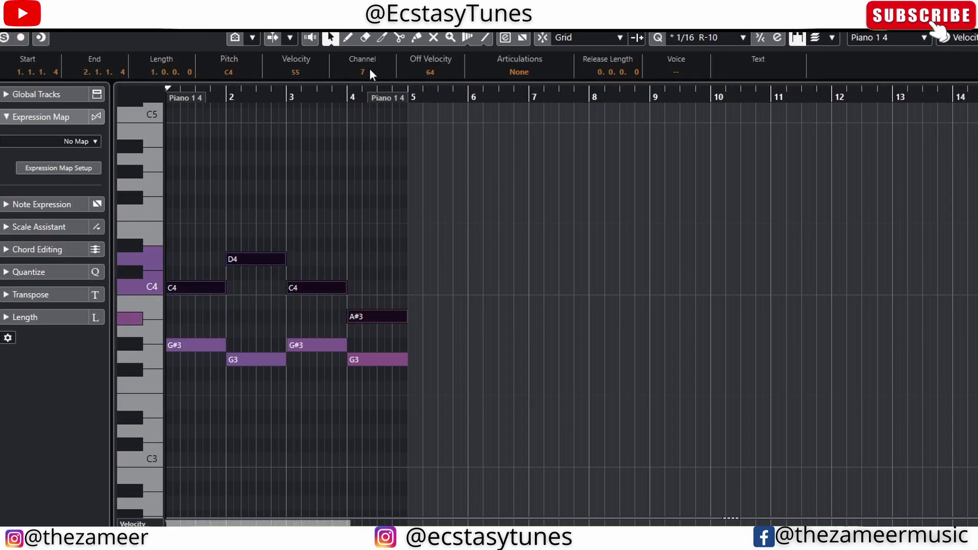
pyautogui.click(491, 200)
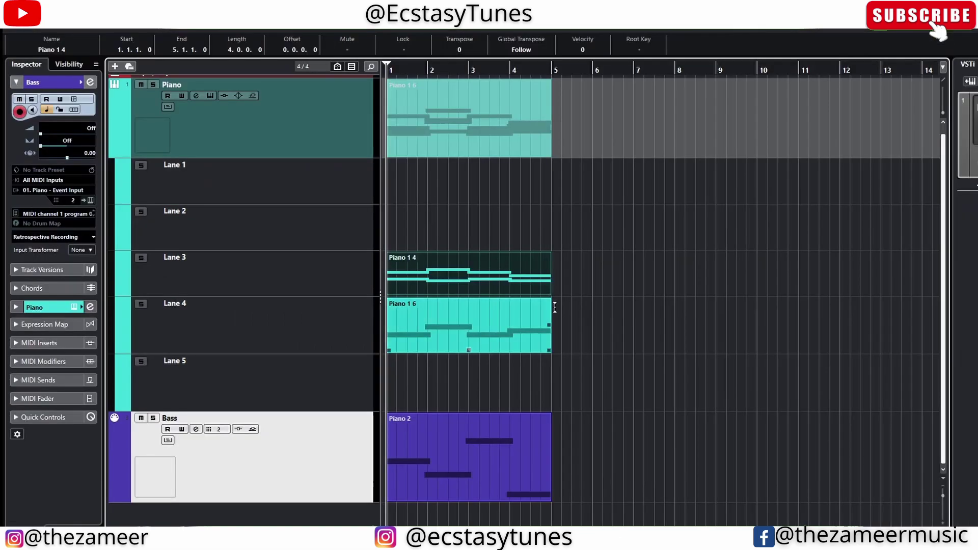
# Step: Dissolve the Piano 1 4 part by Separate Channels with Dissolve to Lanes enabled
pyautogui.click(470, 291)
pyautogui.click(470, 287)
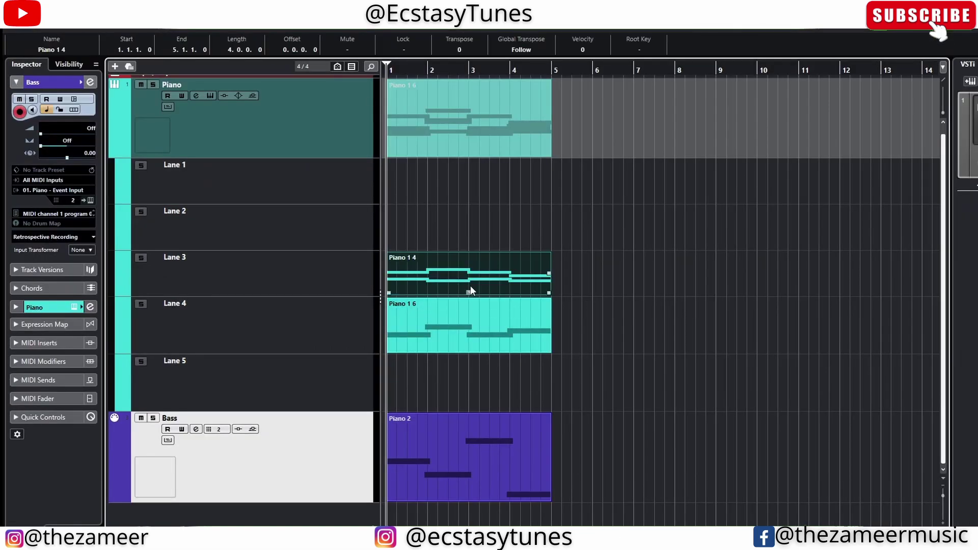
pyautogui.click(121, 23)
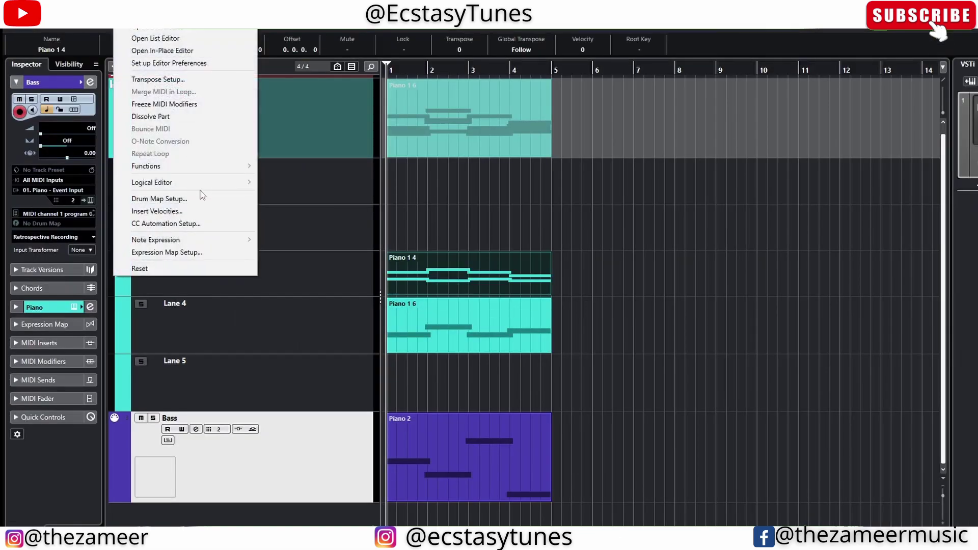
pyautogui.click(173, 114)
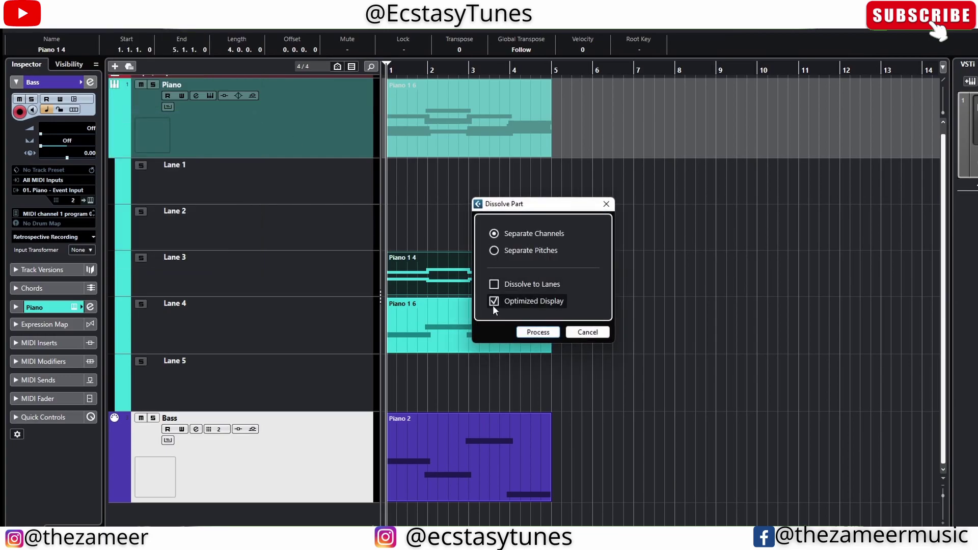
pyautogui.click(493, 284)
pyautogui.click(538, 332)
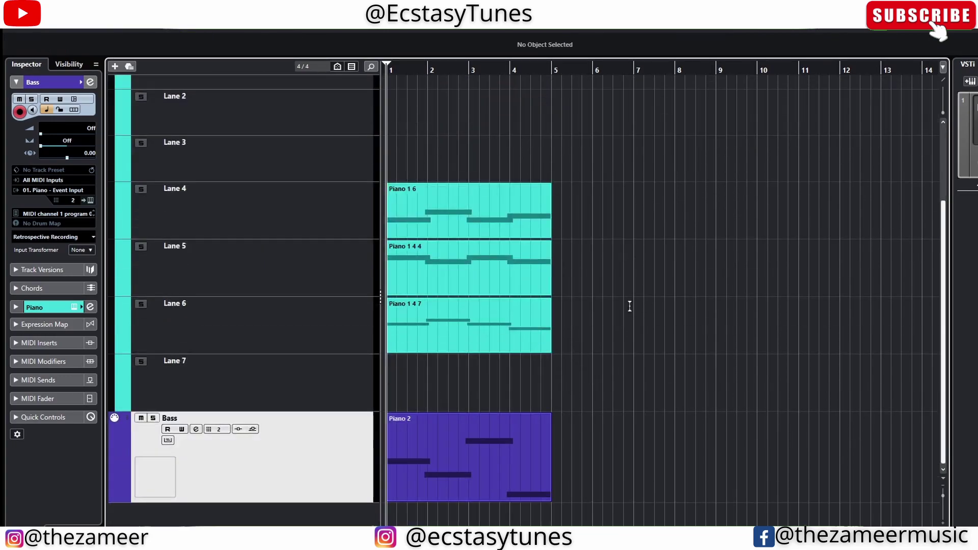
# Step: Examine the three single-voice parts on Lanes 4 to 6 of the Piano track as a group
pyautogui.click(624, 309)
pyautogui.moveTo(598, 362); pyautogui.dragTo(390, 204)
pyautogui.click(678, 265)
pyautogui.moveTo(558, 227); pyautogui.dragTo(419, 348)
pyautogui.click(646, 361)
pyautogui.scroll(3, 586, 344)
pyautogui.scroll(-3, 556, 342)
# Step: Select the Piano 1 6, Piano 1 4 4 and Piano 1 4 7 parts one at a time to review each voice
pyautogui.click(487, 229)
pyautogui.click(488, 288)
pyautogui.click(502, 337)
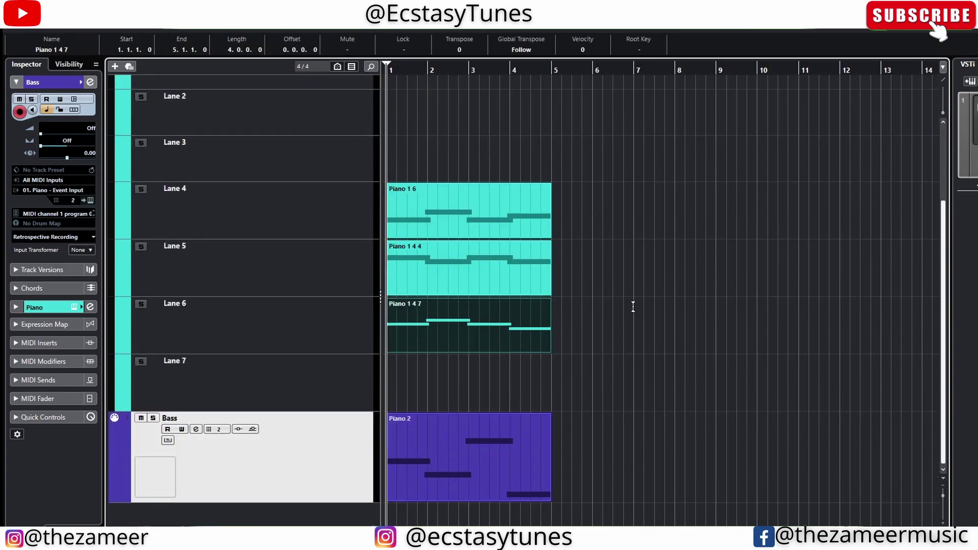
pyautogui.click(446, 190)
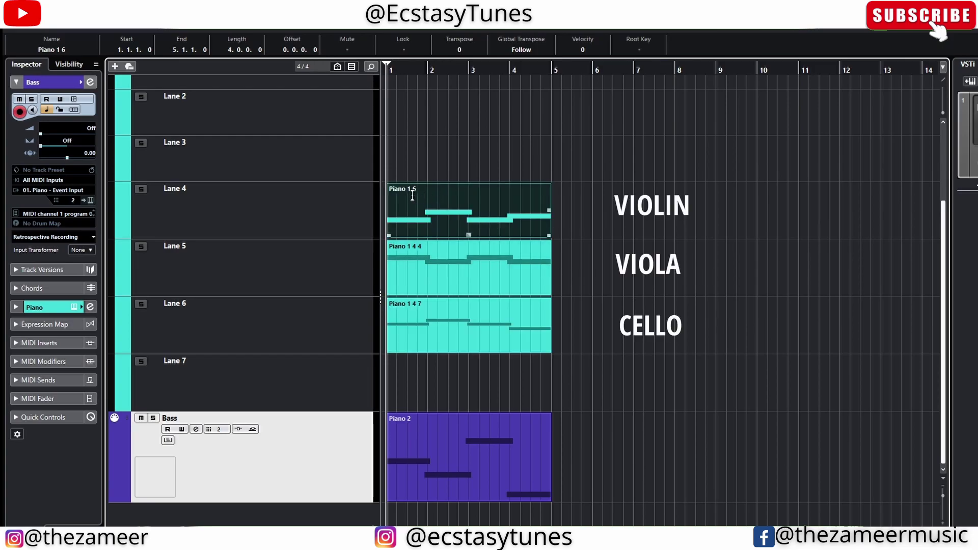
pyautogui.click(428, 275)
pyautogui.click(451, 338)
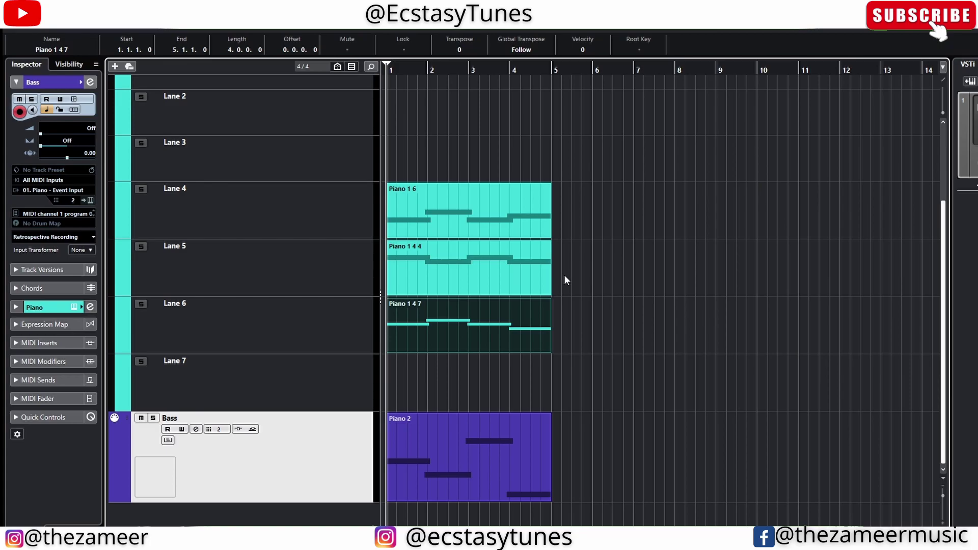
pyautogui.press('2')
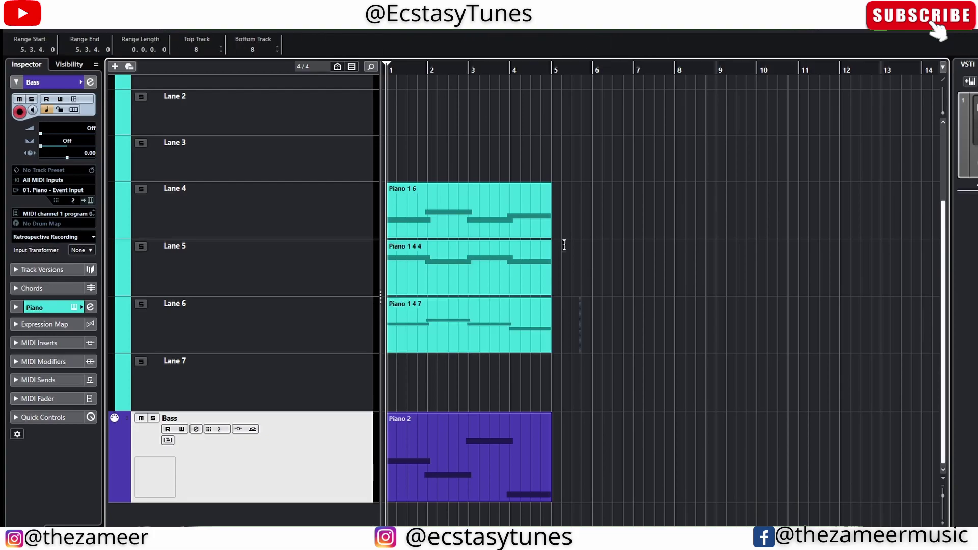
pyautogui.press('1')
pyautogui.click(612, 356)
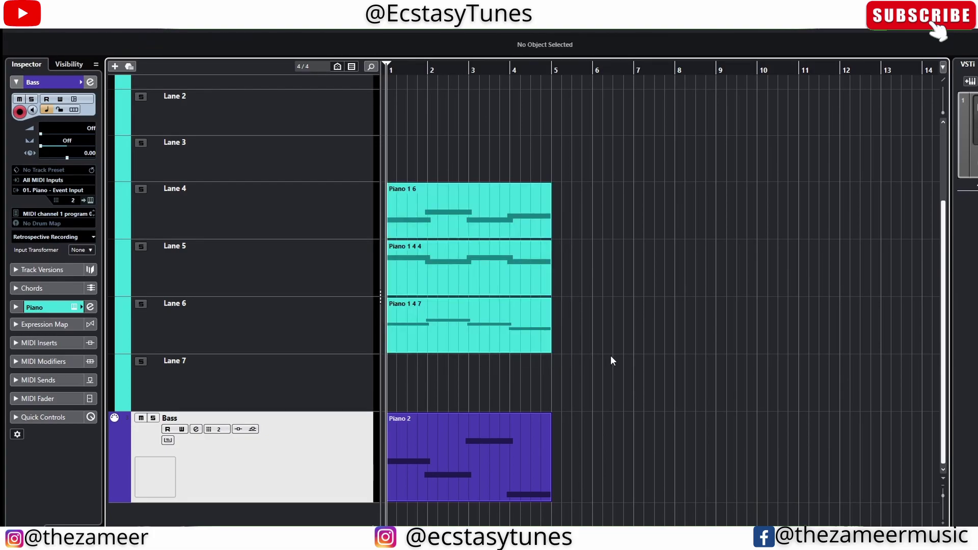
# Step: Review the parts on Lane 4 and Lane 5 individually, and select all three voice parts on Lanes 4 to 6 together
pyautogui.click(435, 222)
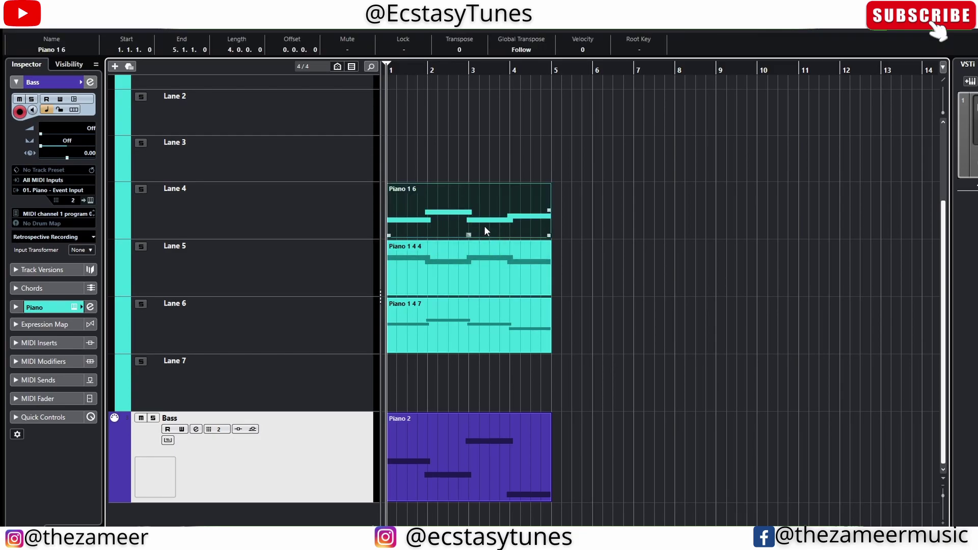
pyautogui.click(604, 230)
pyautogui.click(433, 201)
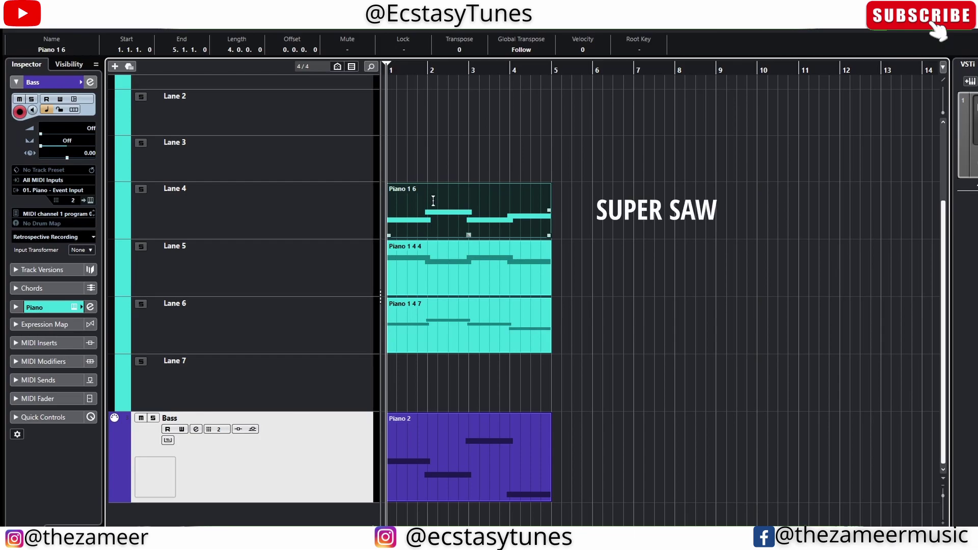
pyautogui.click(555, 319)
pyautogui.click(470, 273)
pyautogui.click(545, 346)
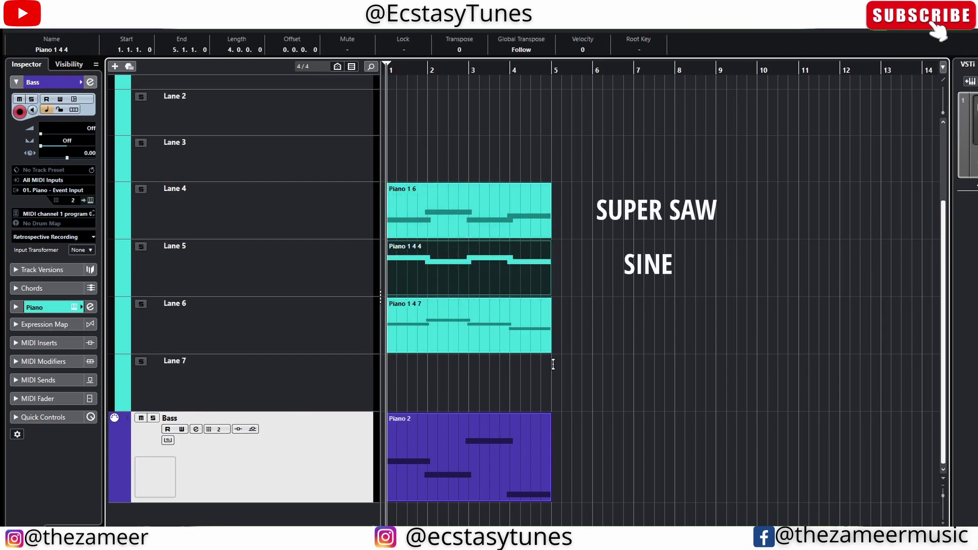
pyautogui.moveTo(567, 222); pyautogui.dragTo(471, 339)
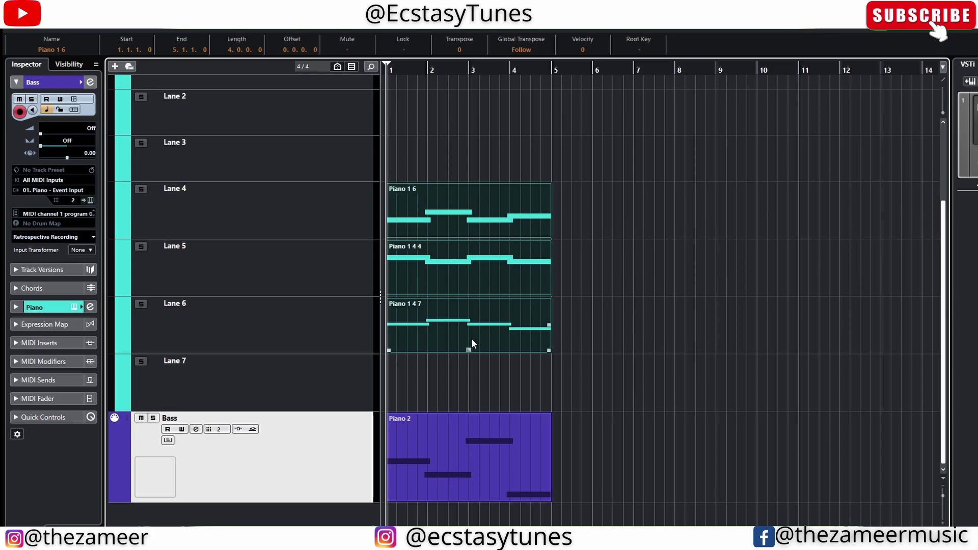